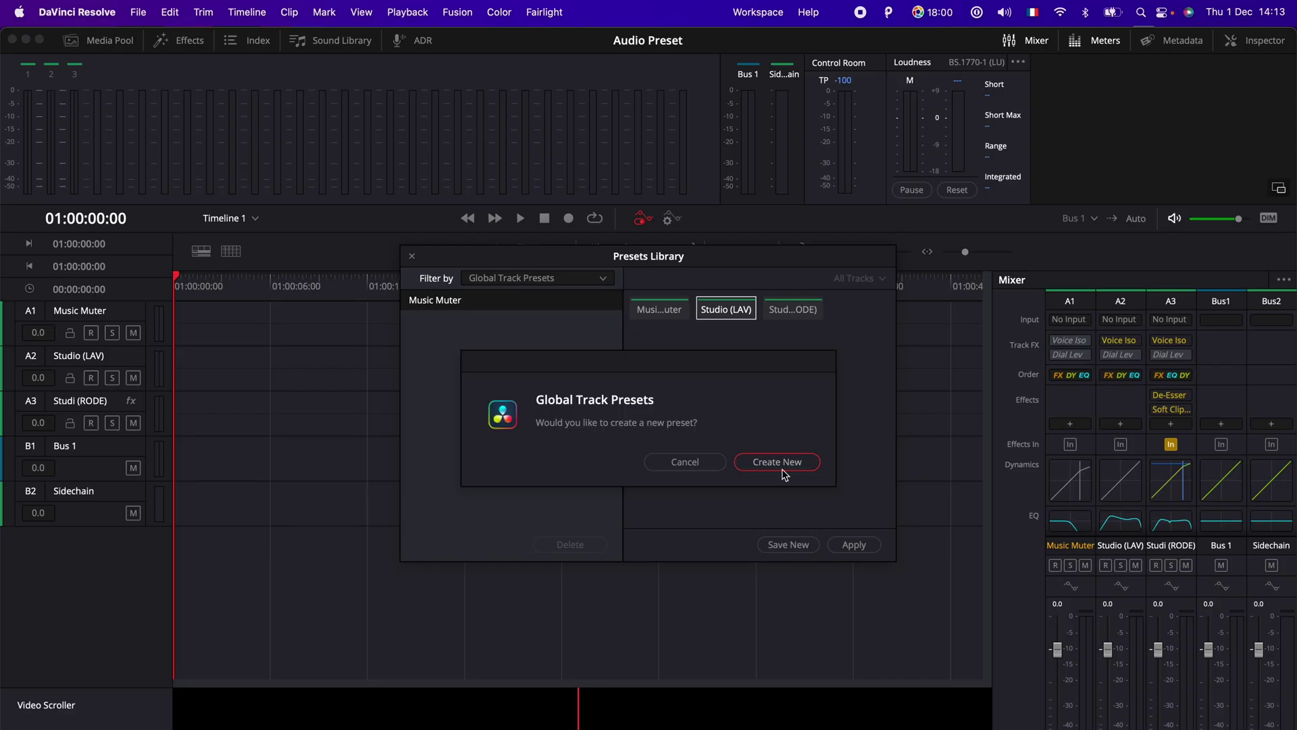
Save the Studio (LAV) track as a global preset named 'Studio (LAV)' plus the creator's name.
left_click(784, 474)
type("Studio (LAV) - Jeremy")
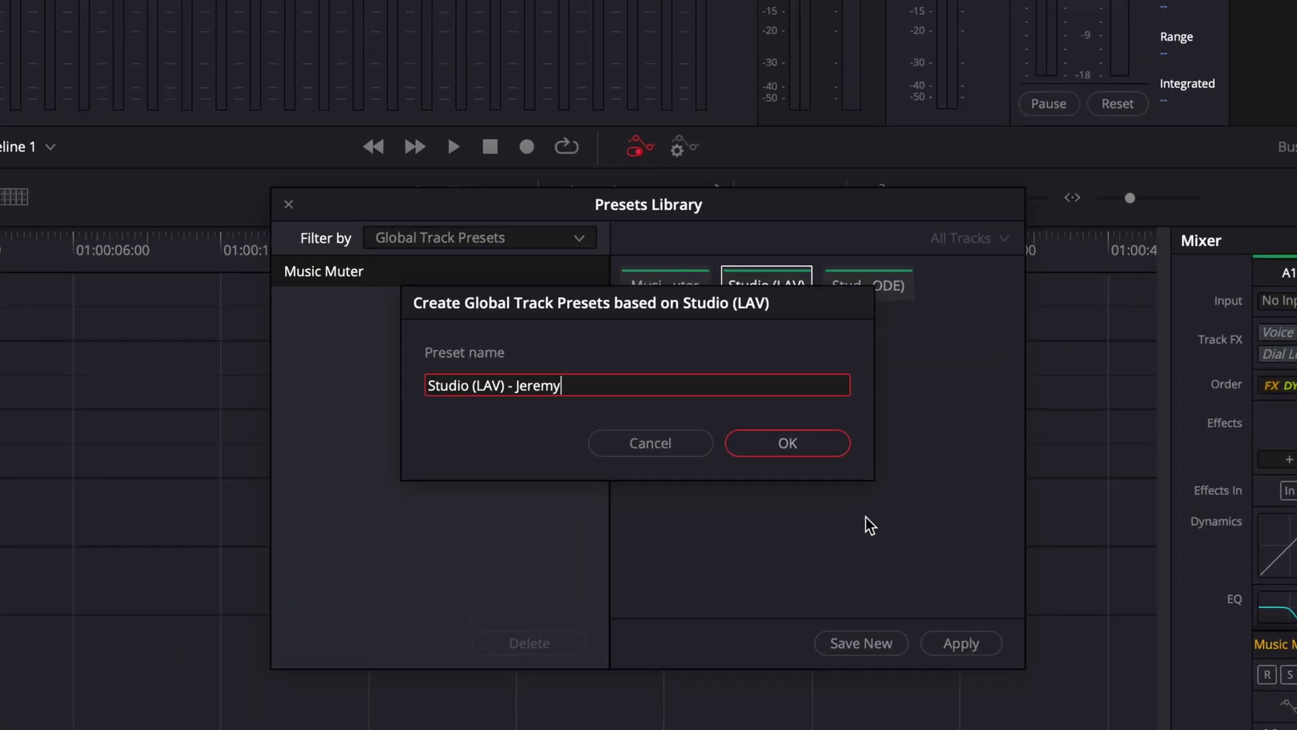
left_click(736, 410)
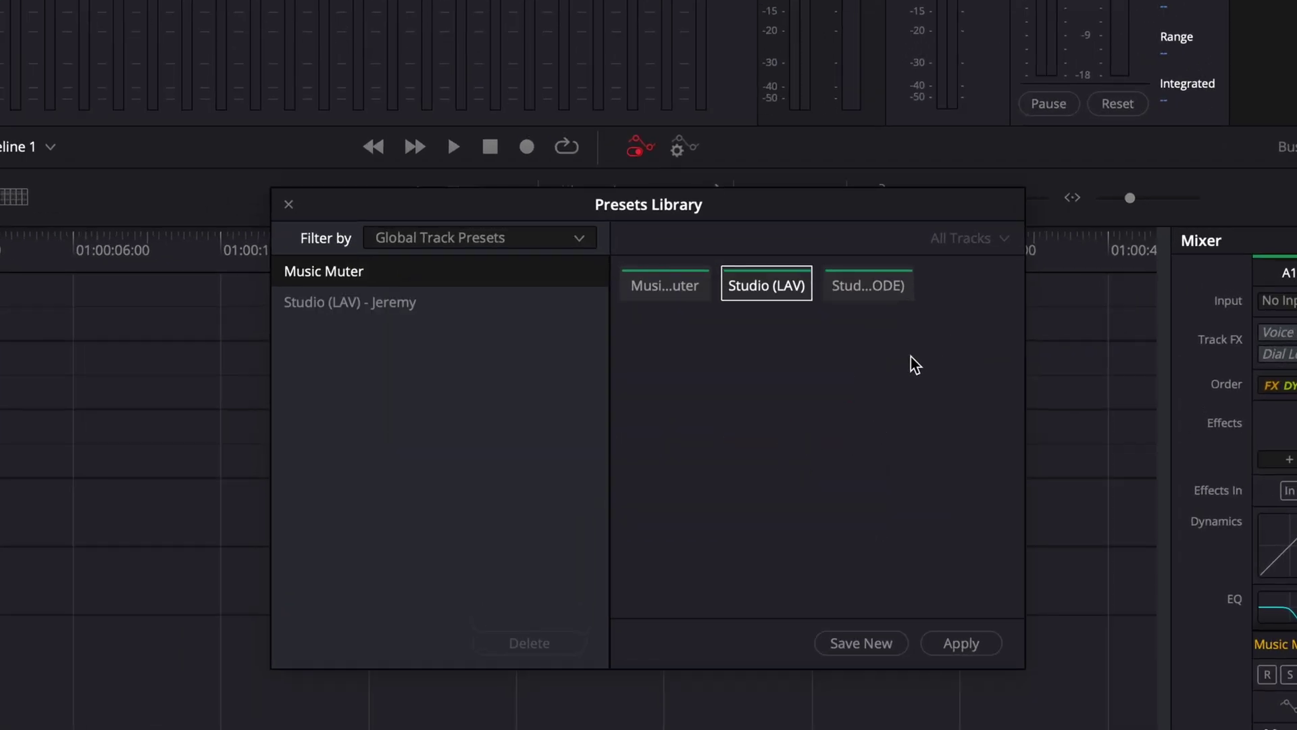
Start a new preset for the Studio (RODE) track, naming it 'Studio (Rode)'.
left_click(868, 285)
left_click(861, 643)
type("Studio (Rode)")
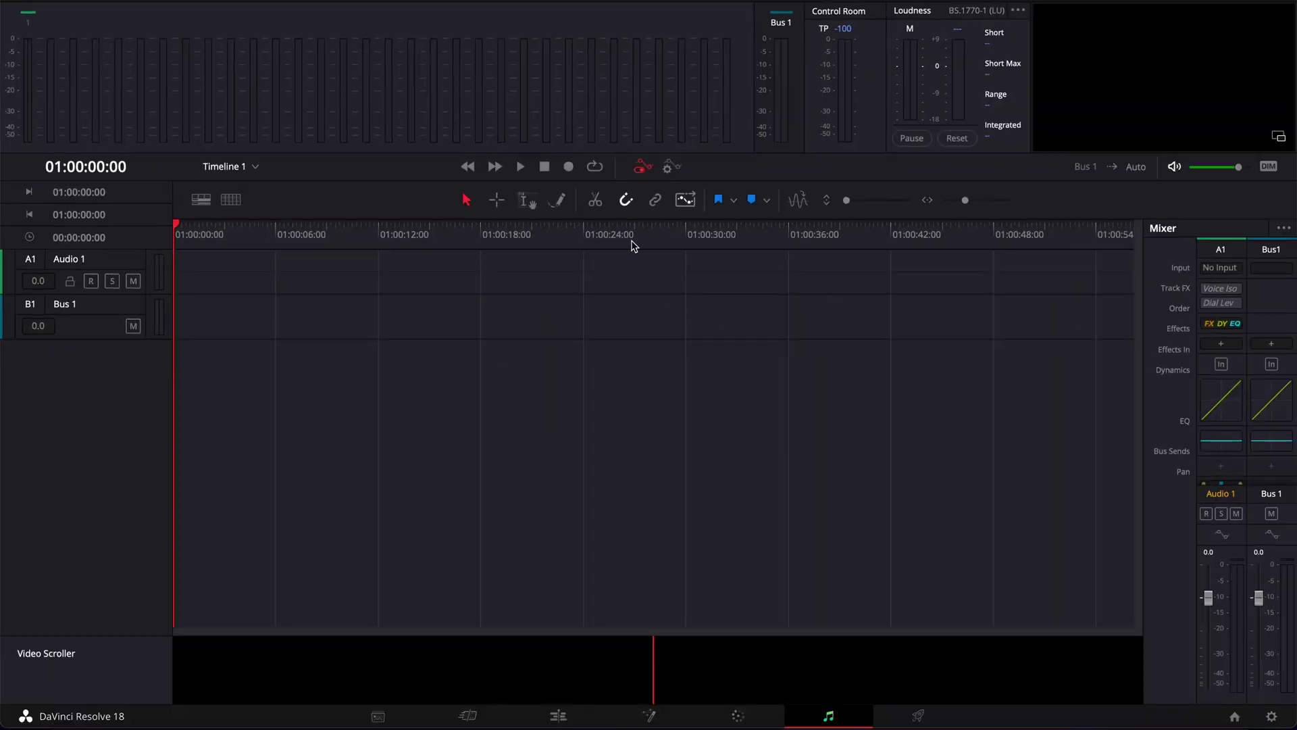
Open Fairlight > Presets Library and expand the Filter by category list.
left_click(470, 27)
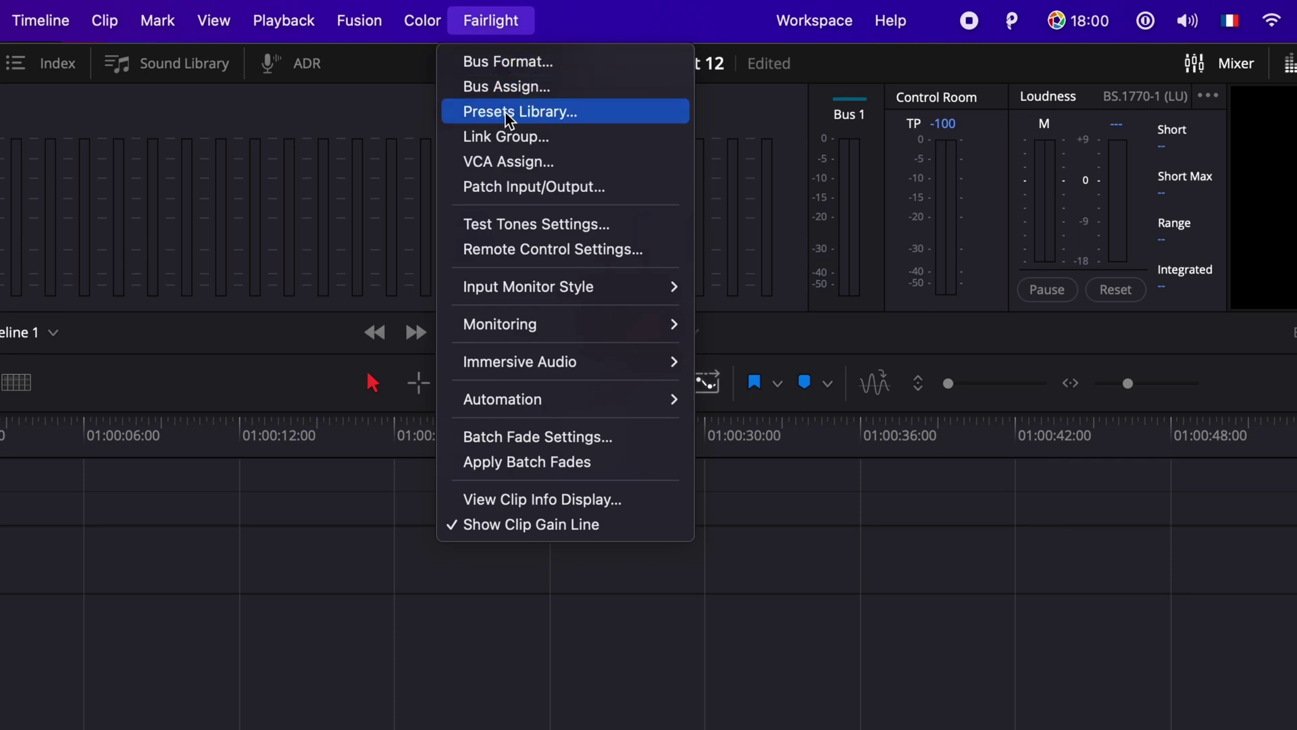
left_click(565, 114)
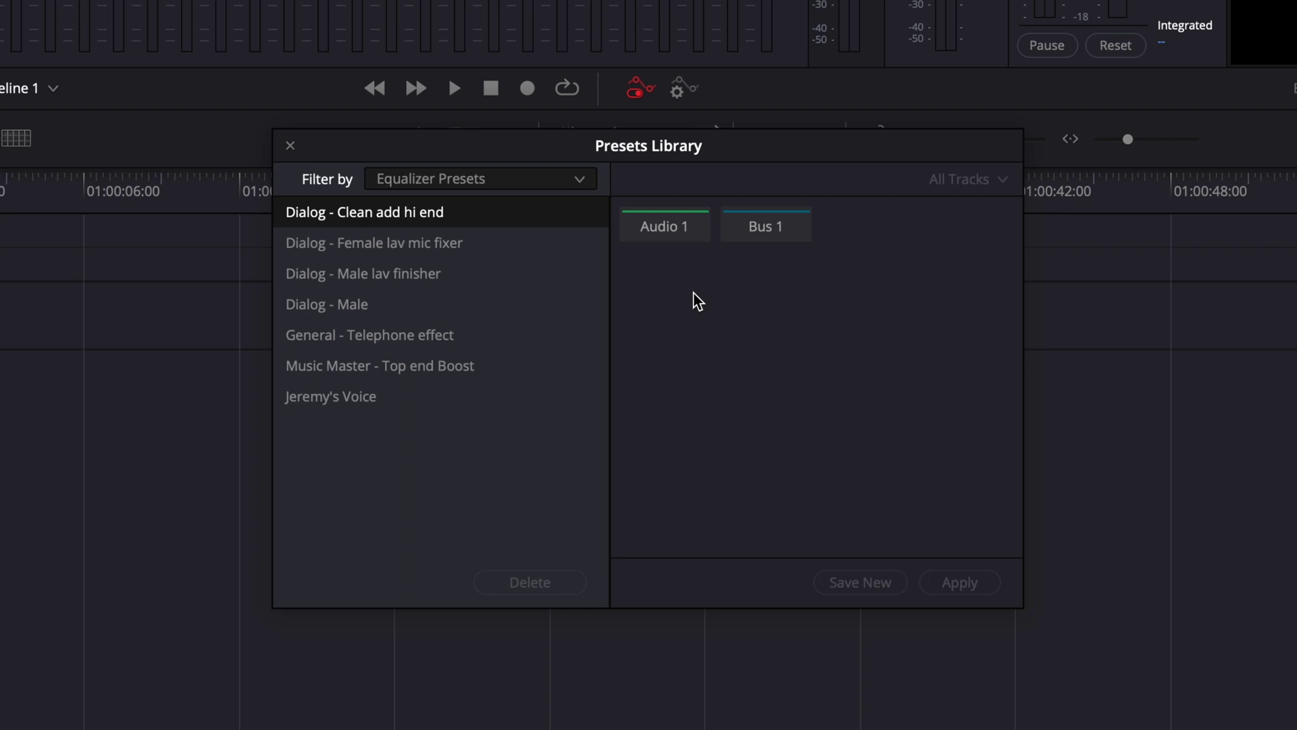
left_click(549, 180)
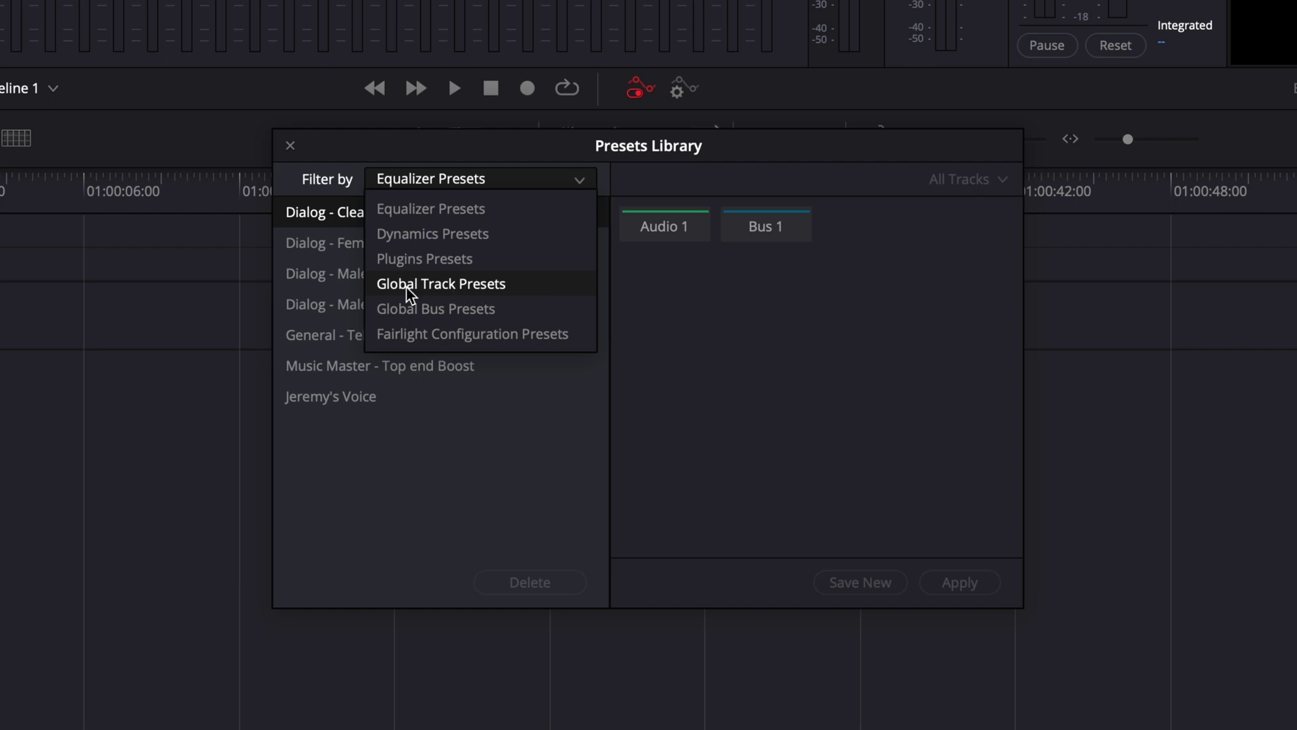
Filter to Global Track Presets and review Music Muter, Studio (LAV) and Studio (RODE).
left_click(519, 287)
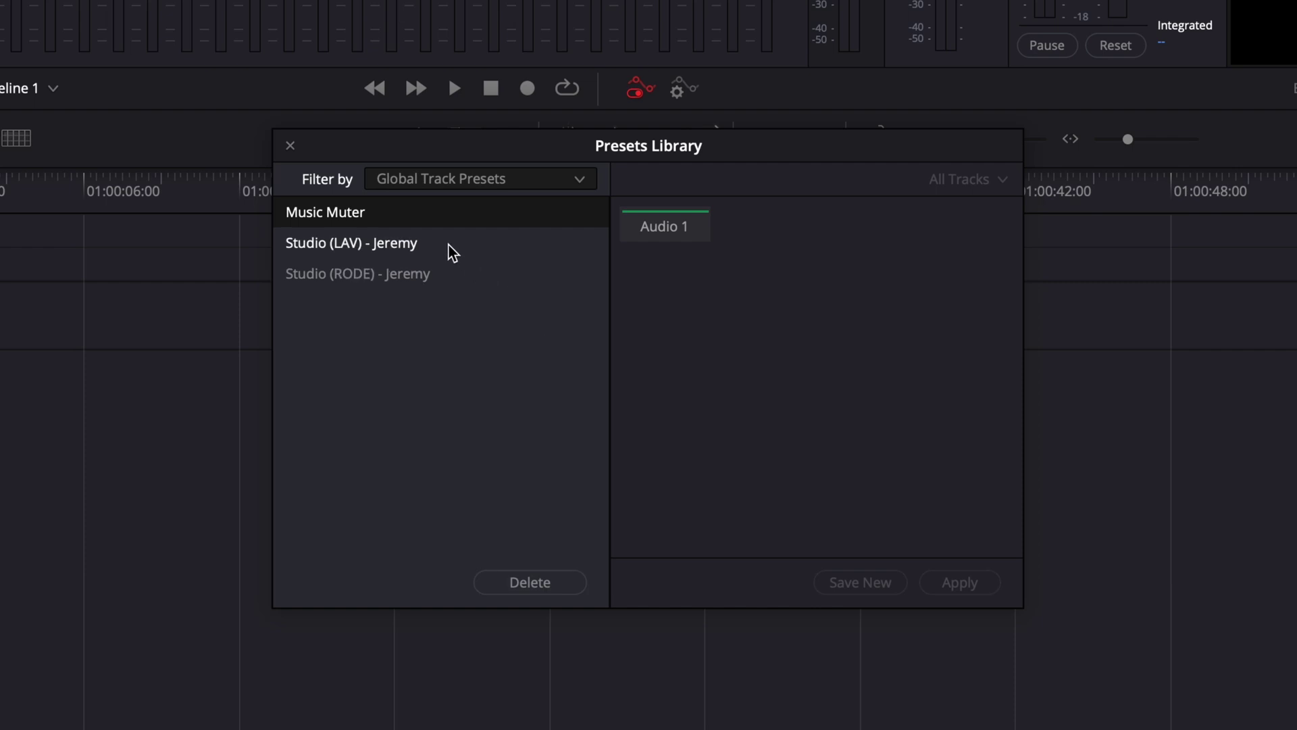
left_click(420, 278)
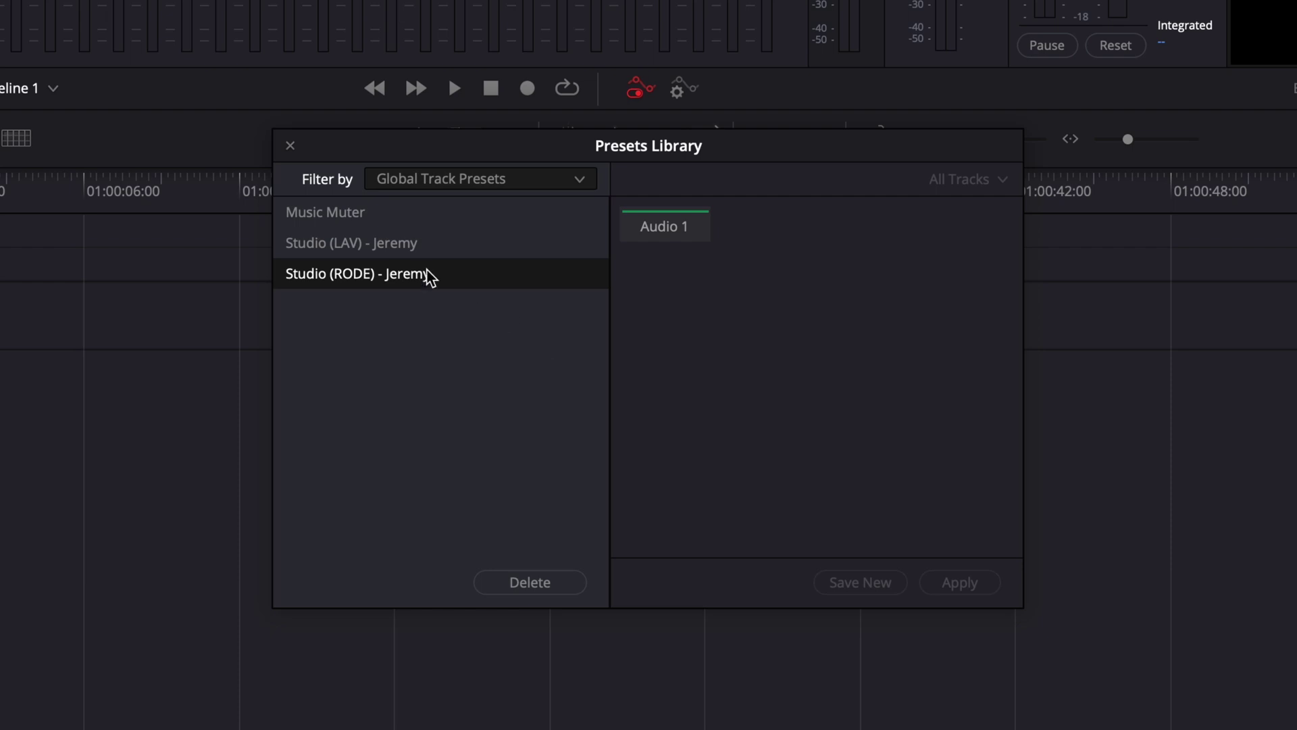
left_click(370, 215)
left_click(371, 244)
left_click(376, 275)
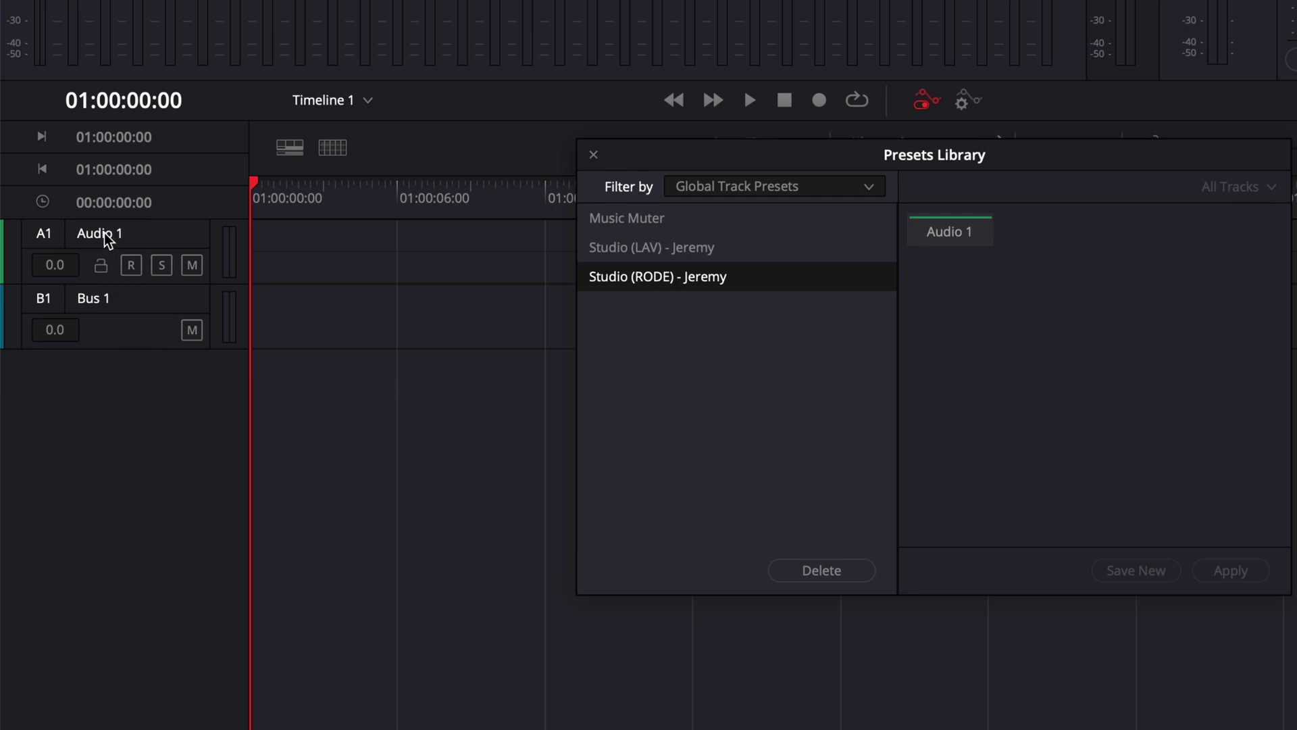
Rename track Audio 1 to 'Music Muter'.
left_click(101, 233)
right_click(108, 238)
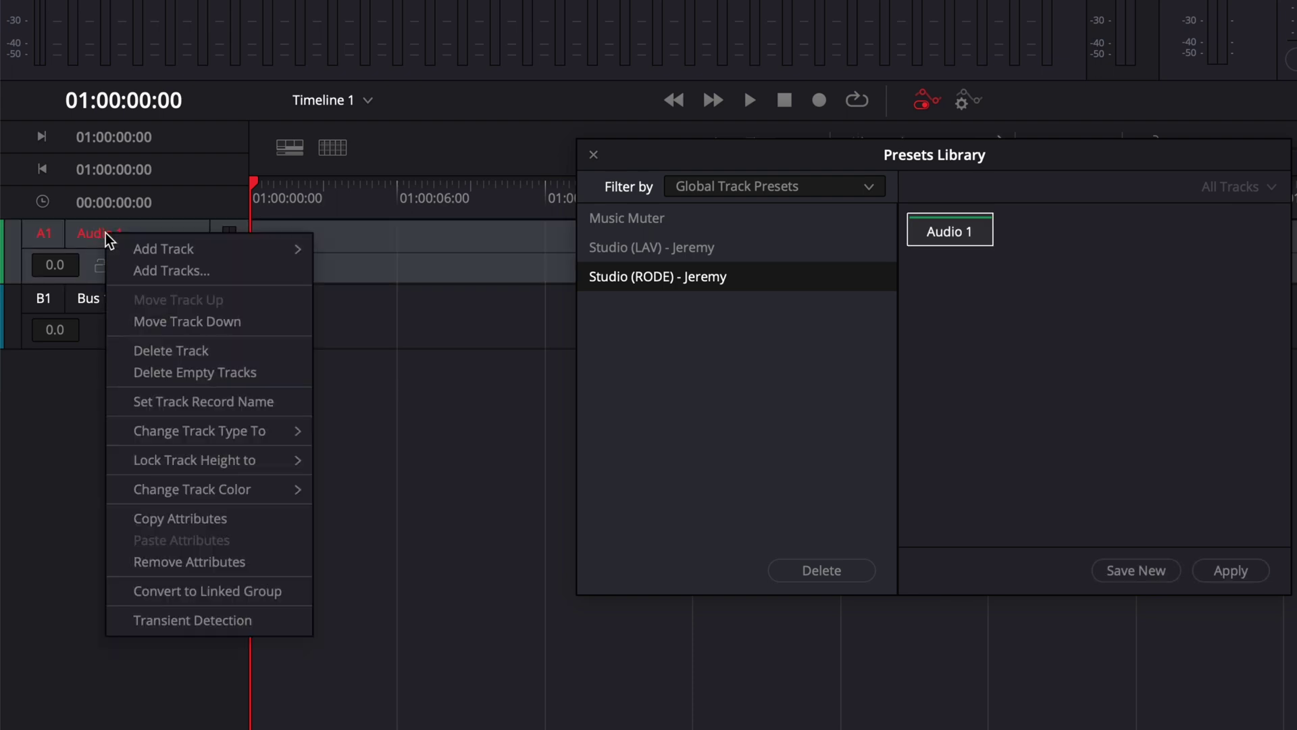
left_click(107, 236)
double_click(100, 232)
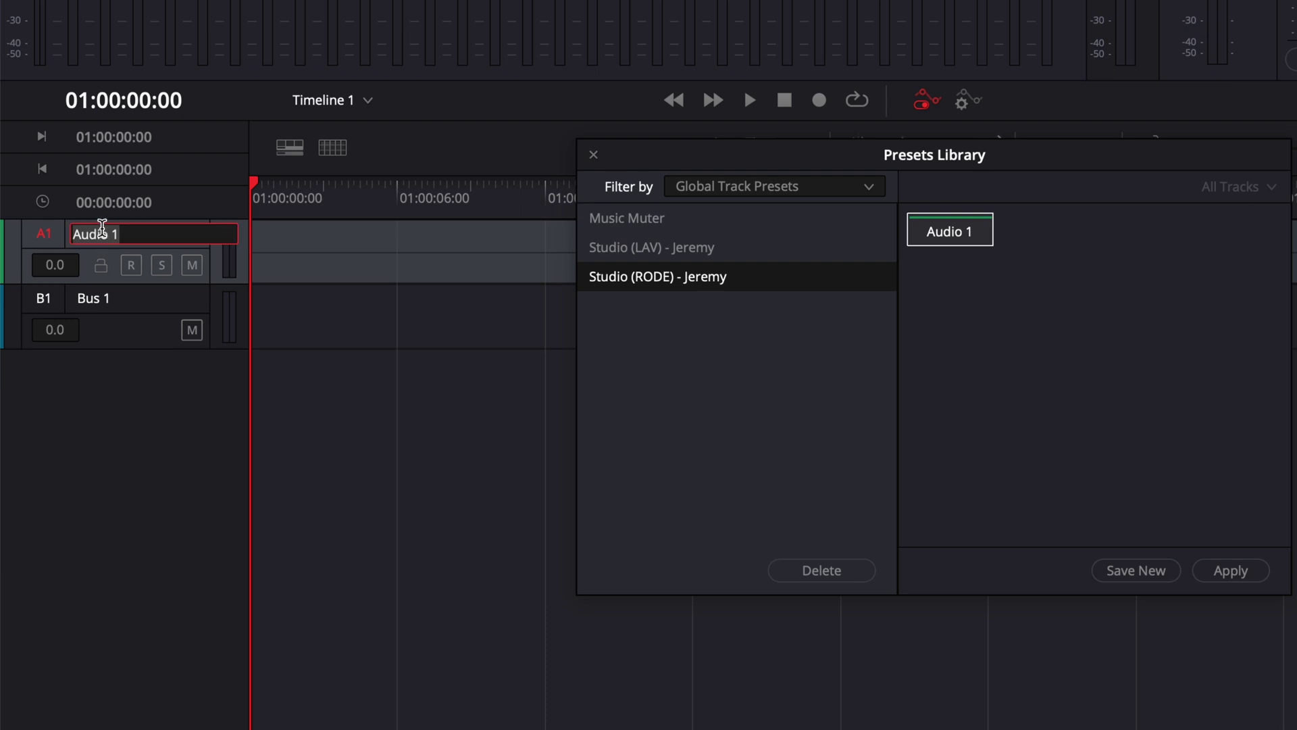
key("Right")
key("BackSpace")
type("Music Muter")
key("Return")
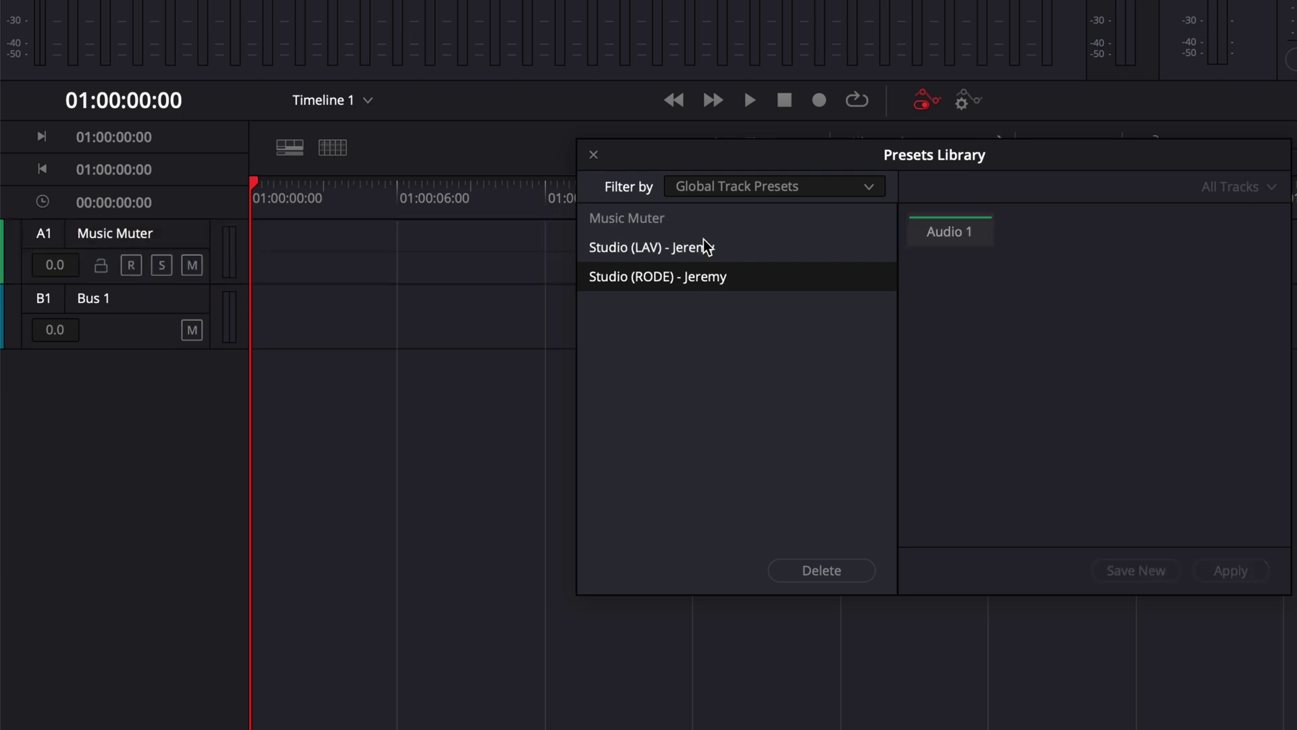
Apply the Music Muter preset to track A1.
left_click(659, 226)
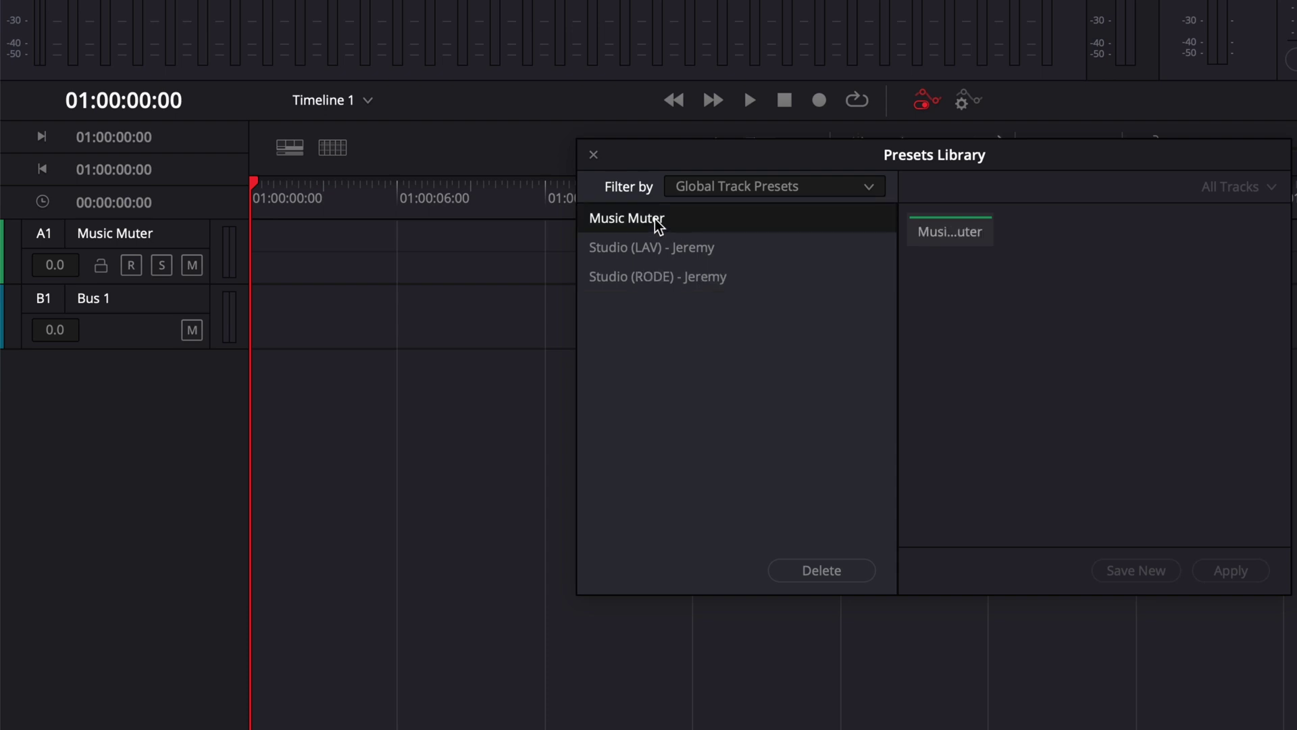
left_click(968, 242)
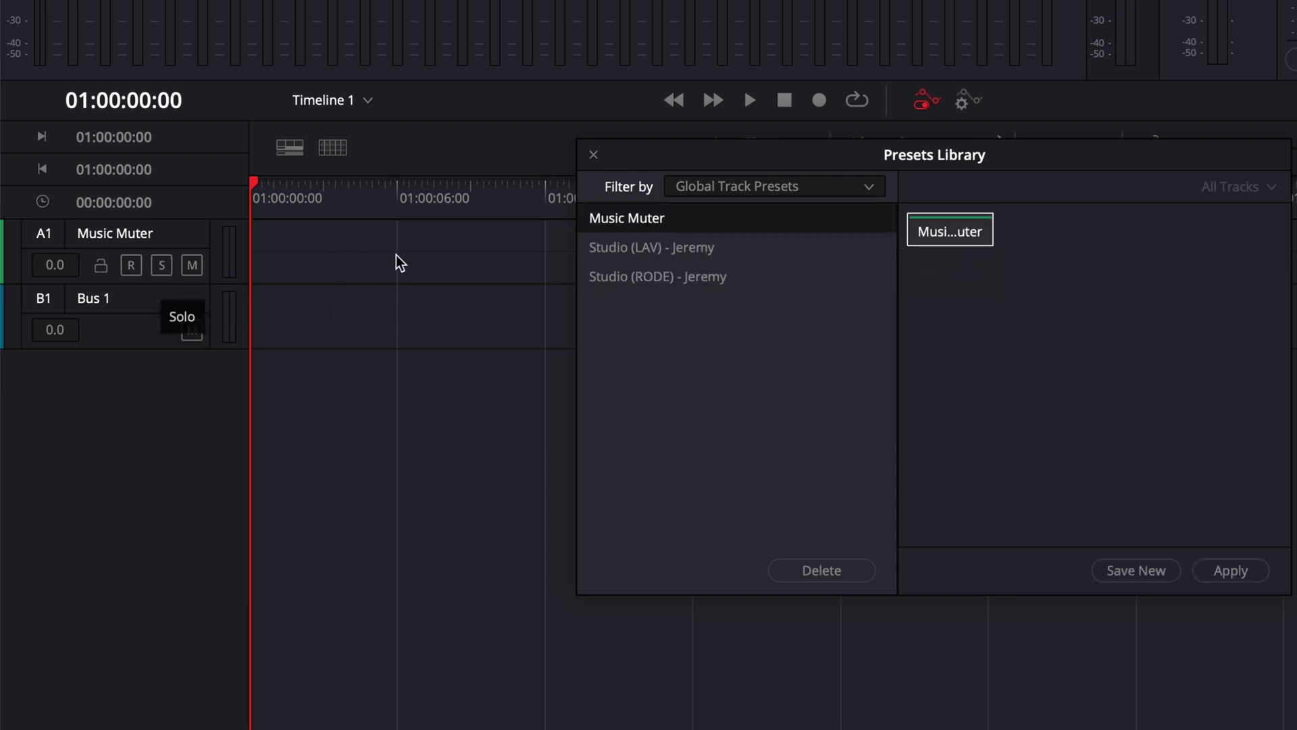
left_click(1230, 572)
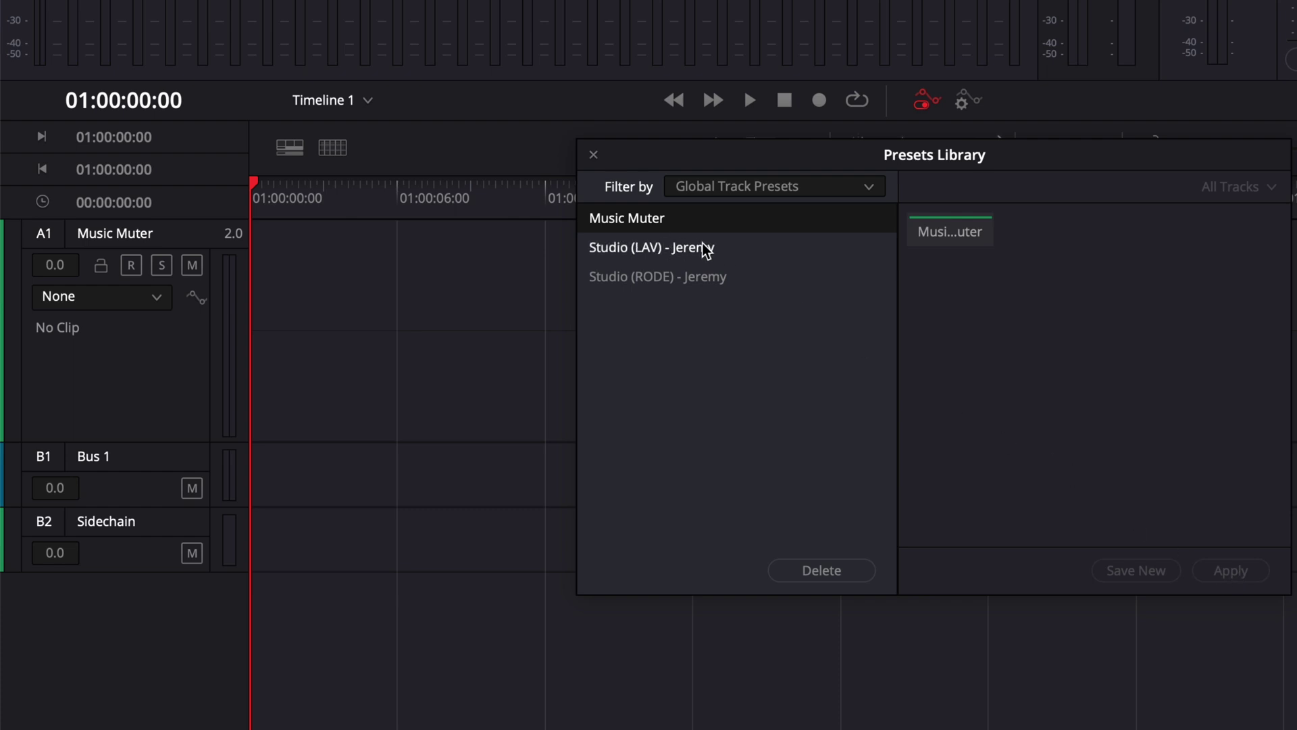
Add a new stereo audio track and name it 'Studio (LAV)'.
right_click(110, 633)
mouse_move(149, 247)
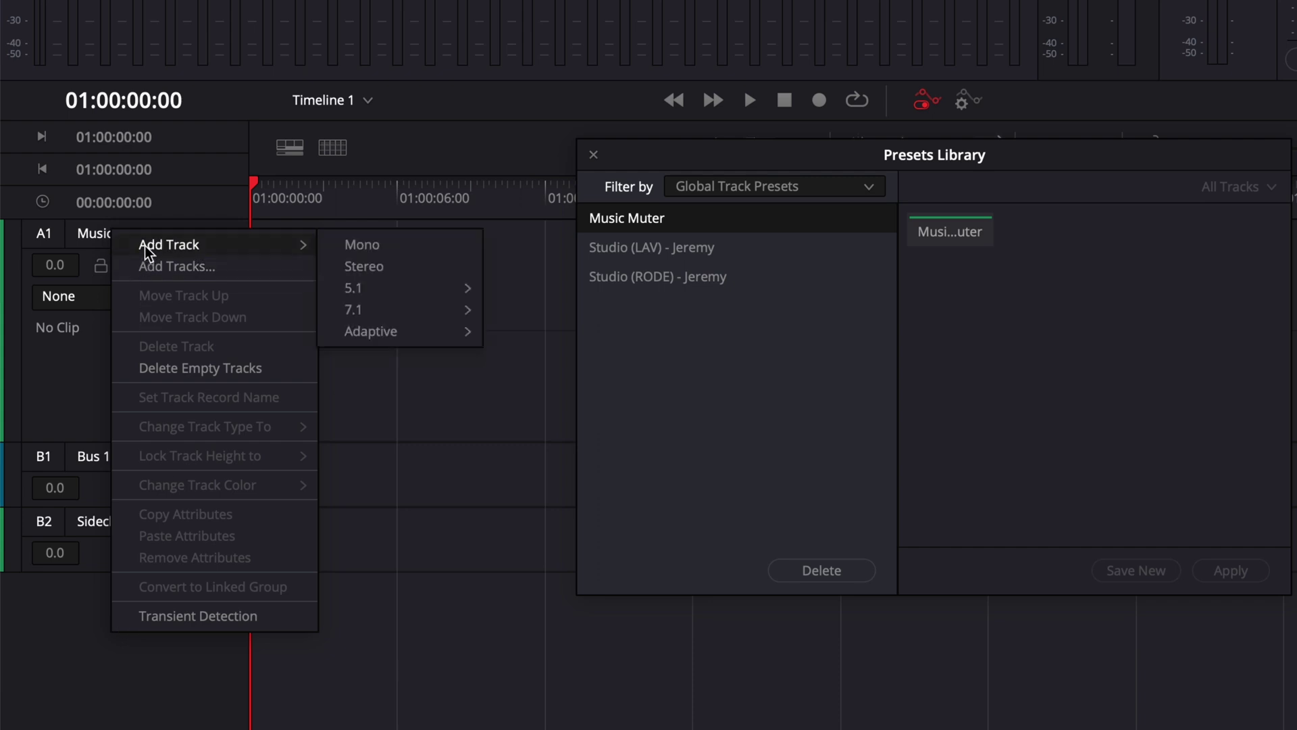
left_click(384, 272)
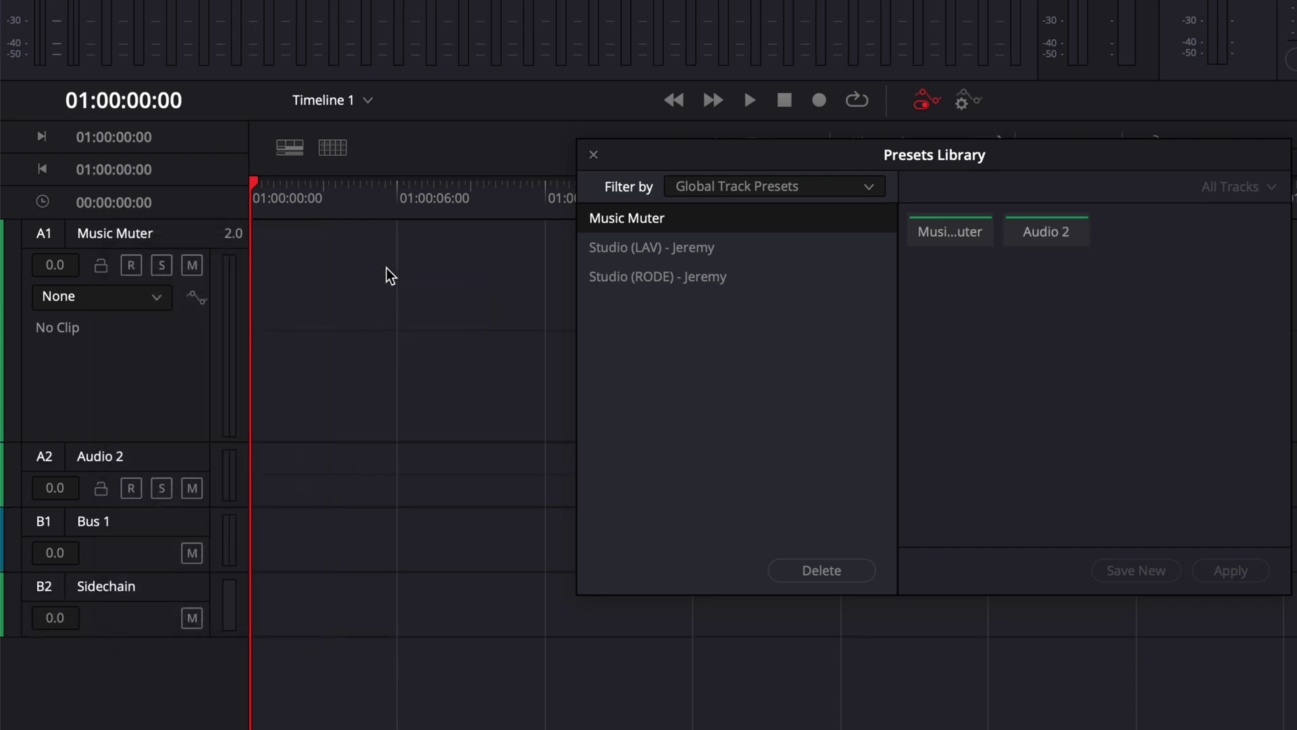
double_click(100, 457)
type("St")
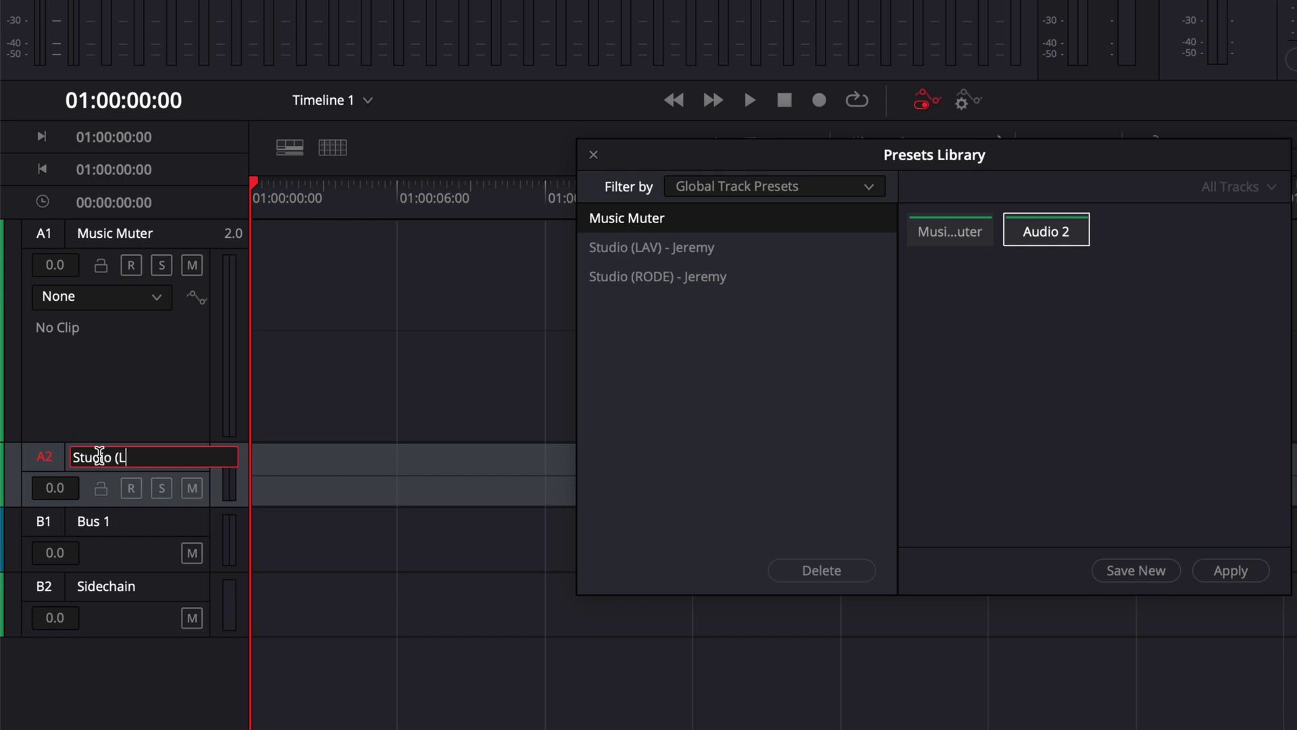
type("udio (LAV)")
Apply the Studio (LAV) and Studio (RODE) presets, then close the Presets Library.
left_click(672, 247)
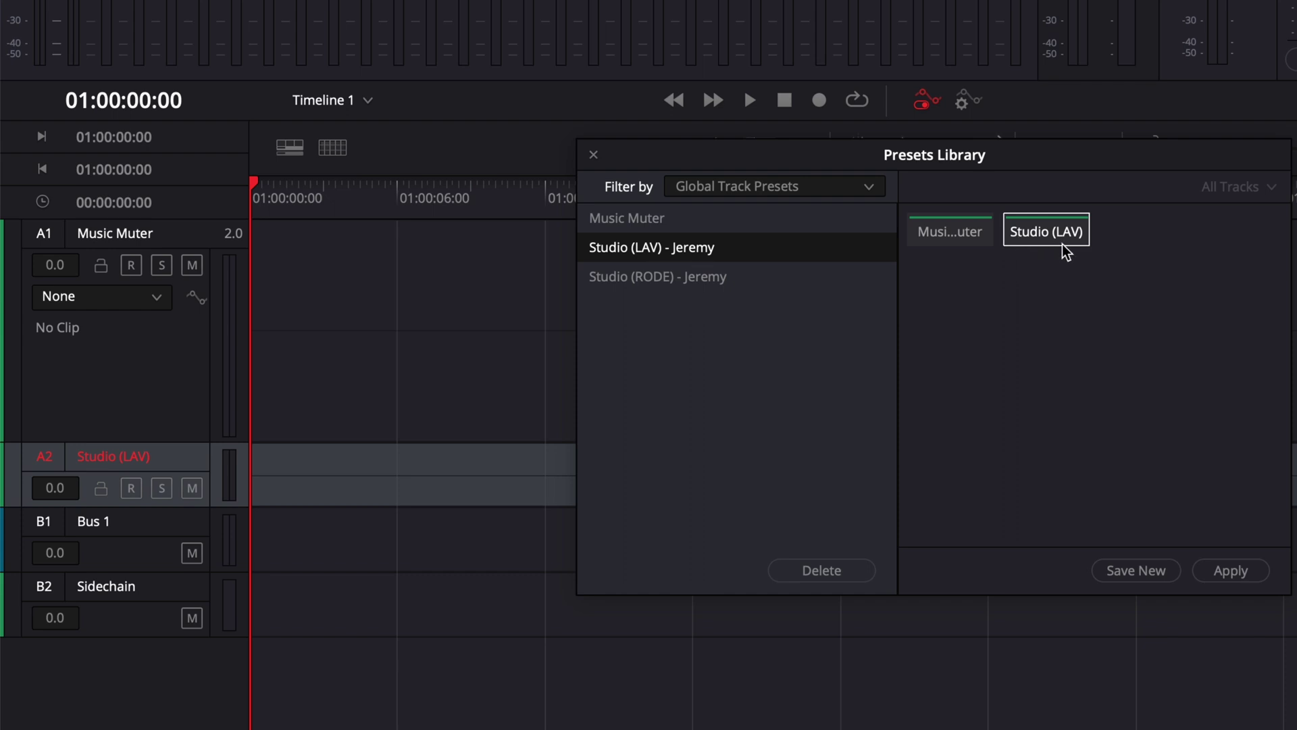
left_click(1236, 573)
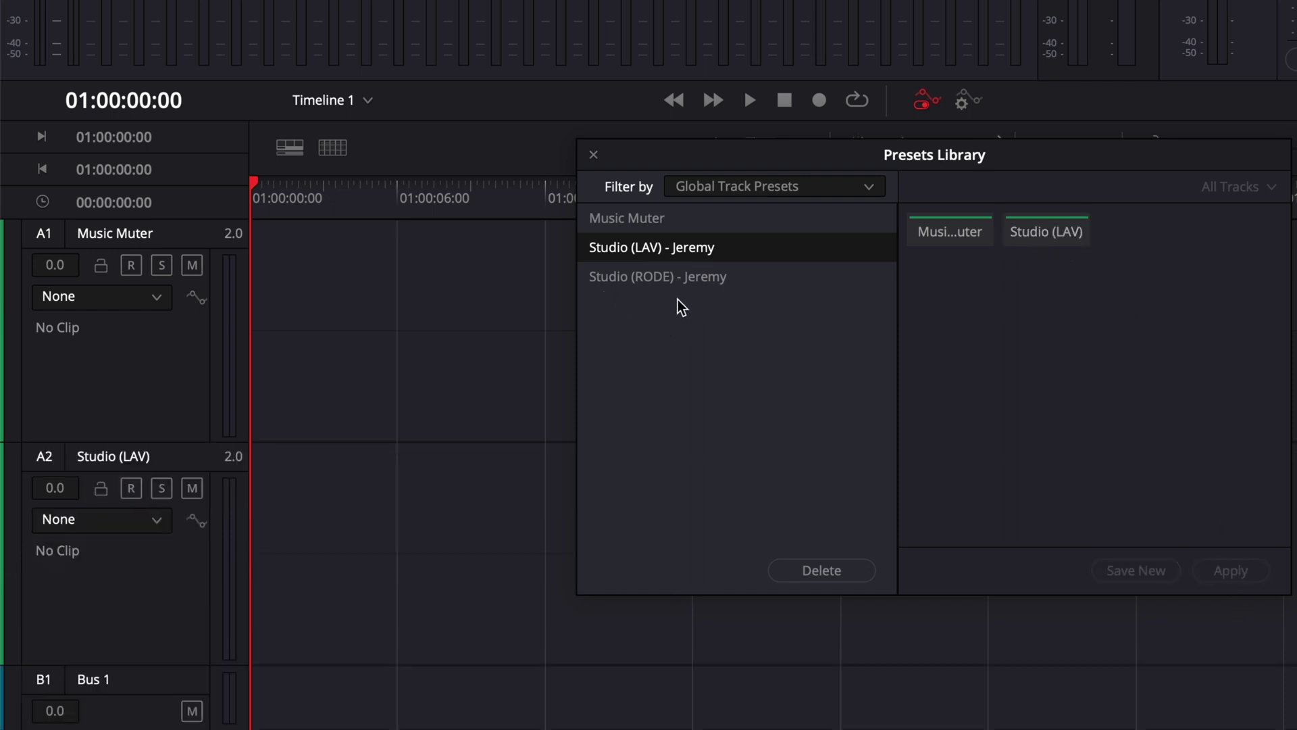
left_click(1242, 574)
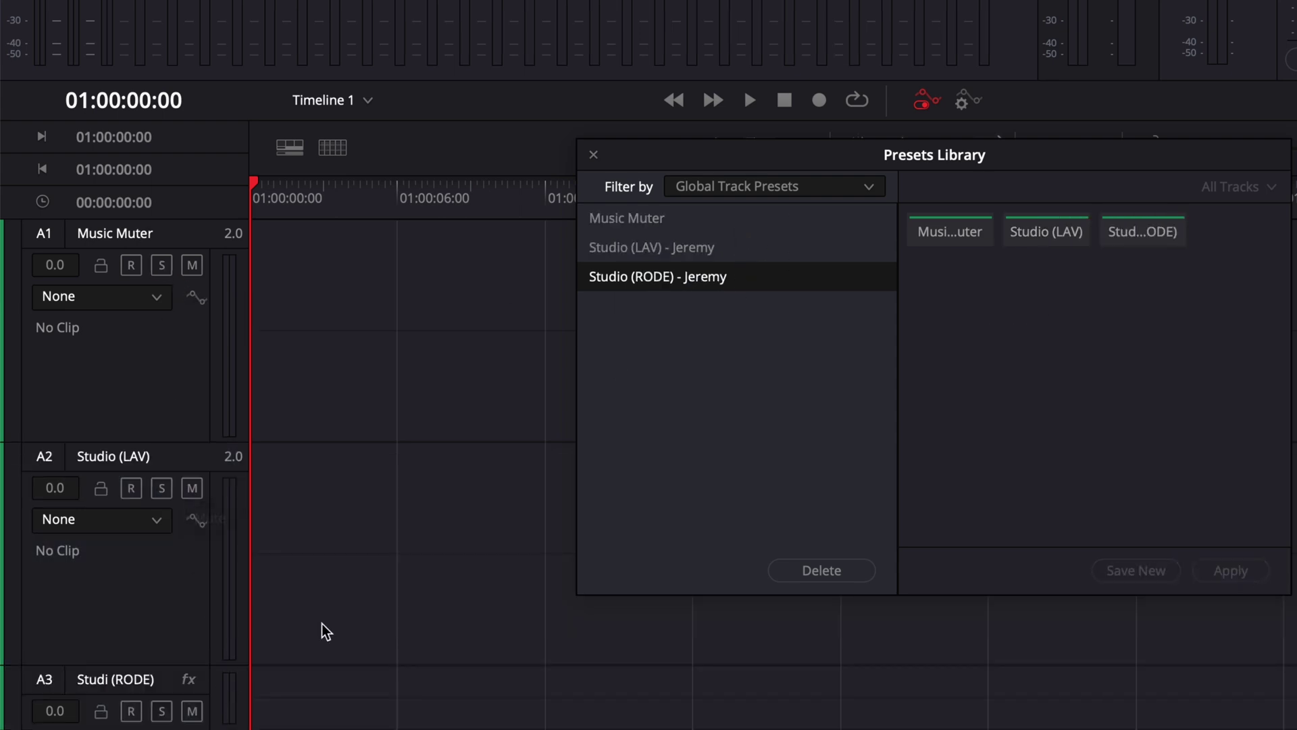
left_click(593, 155)
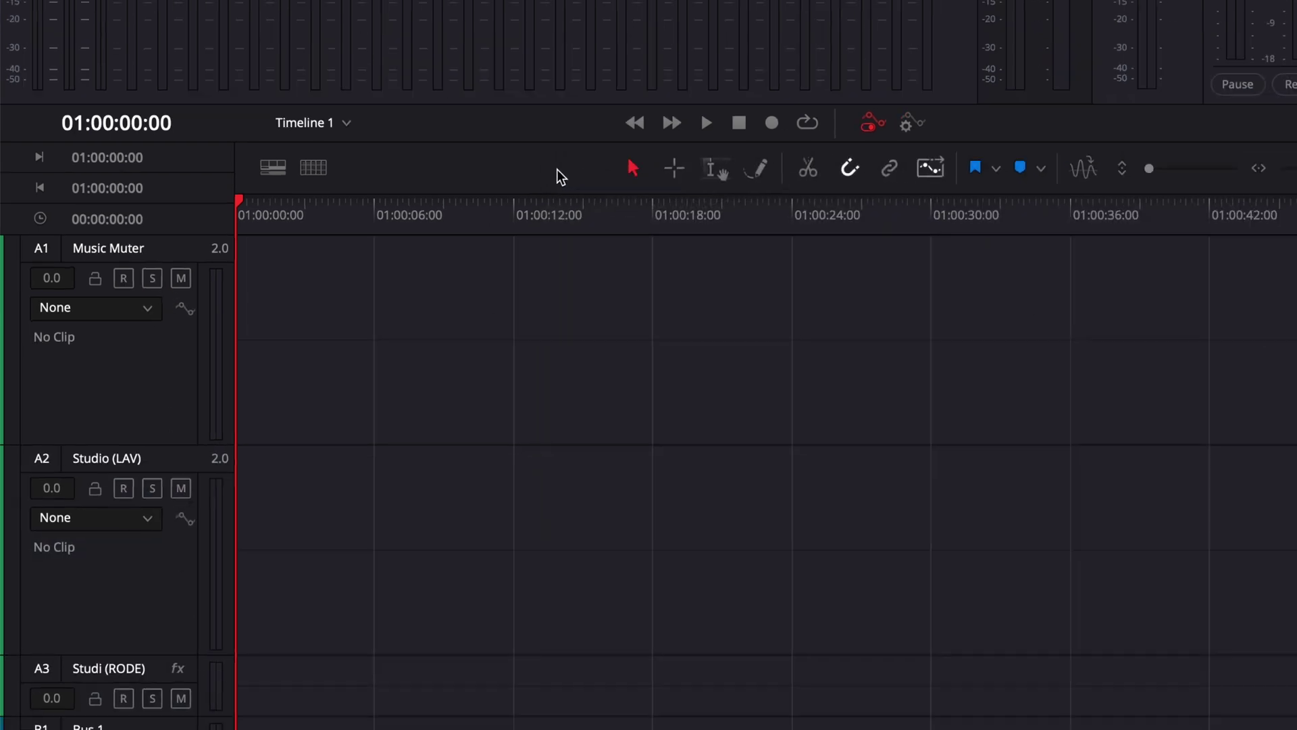
Export the project as 'Audio Preset' to the desktop and quit DaVinci Resolve.
left_click(139, 16)
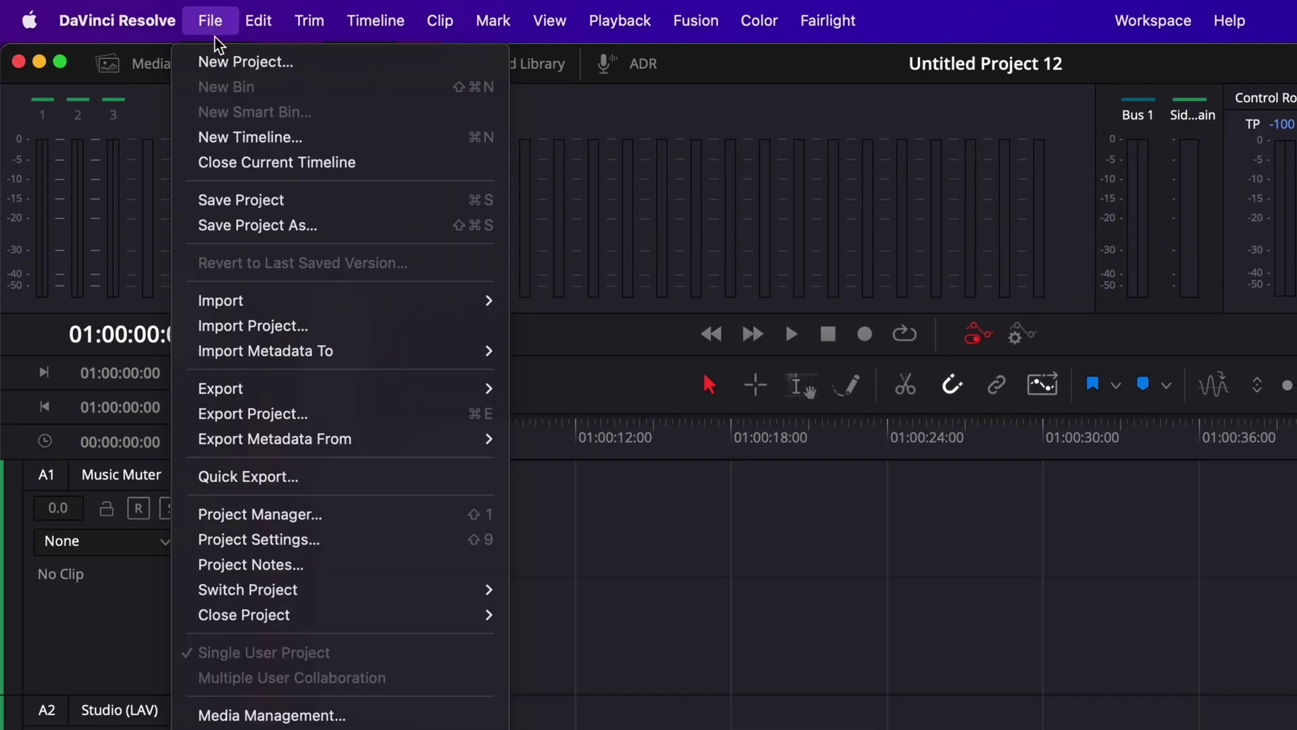
left_click(246, 415)
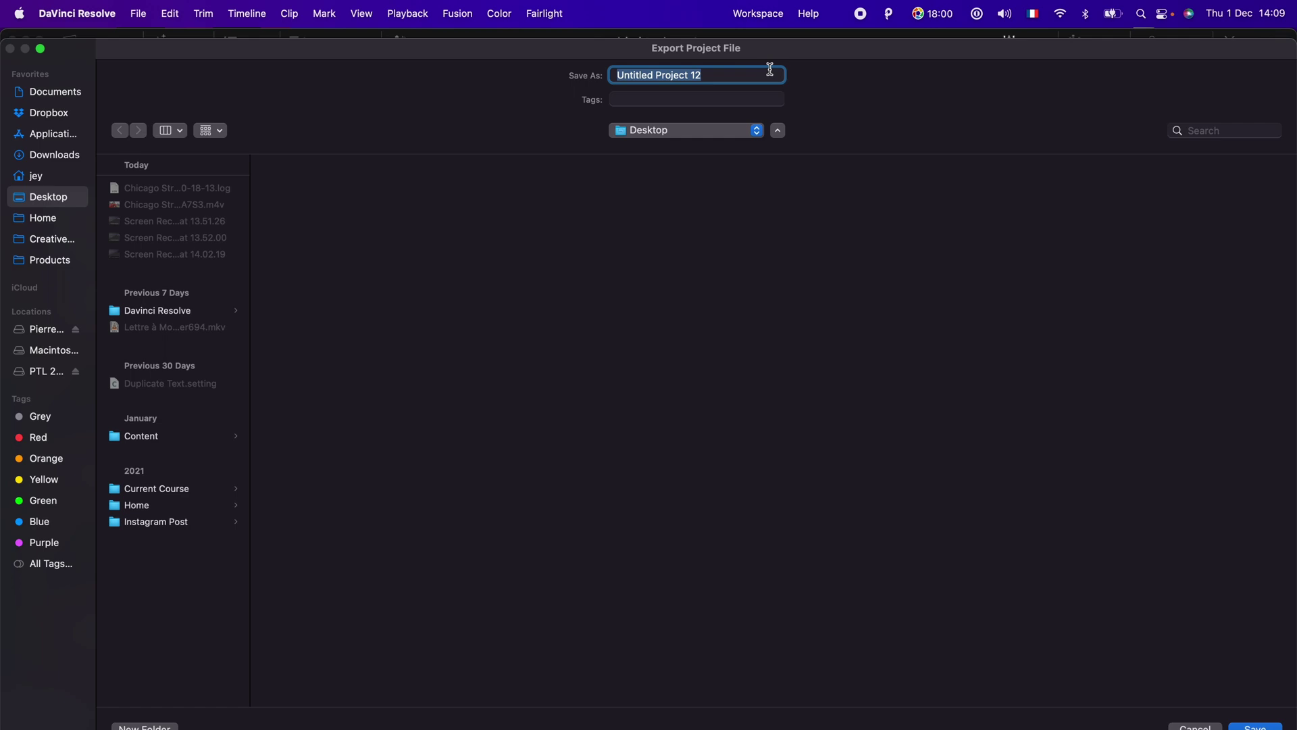
type("Audio Preset")
left_click(1258, 699)
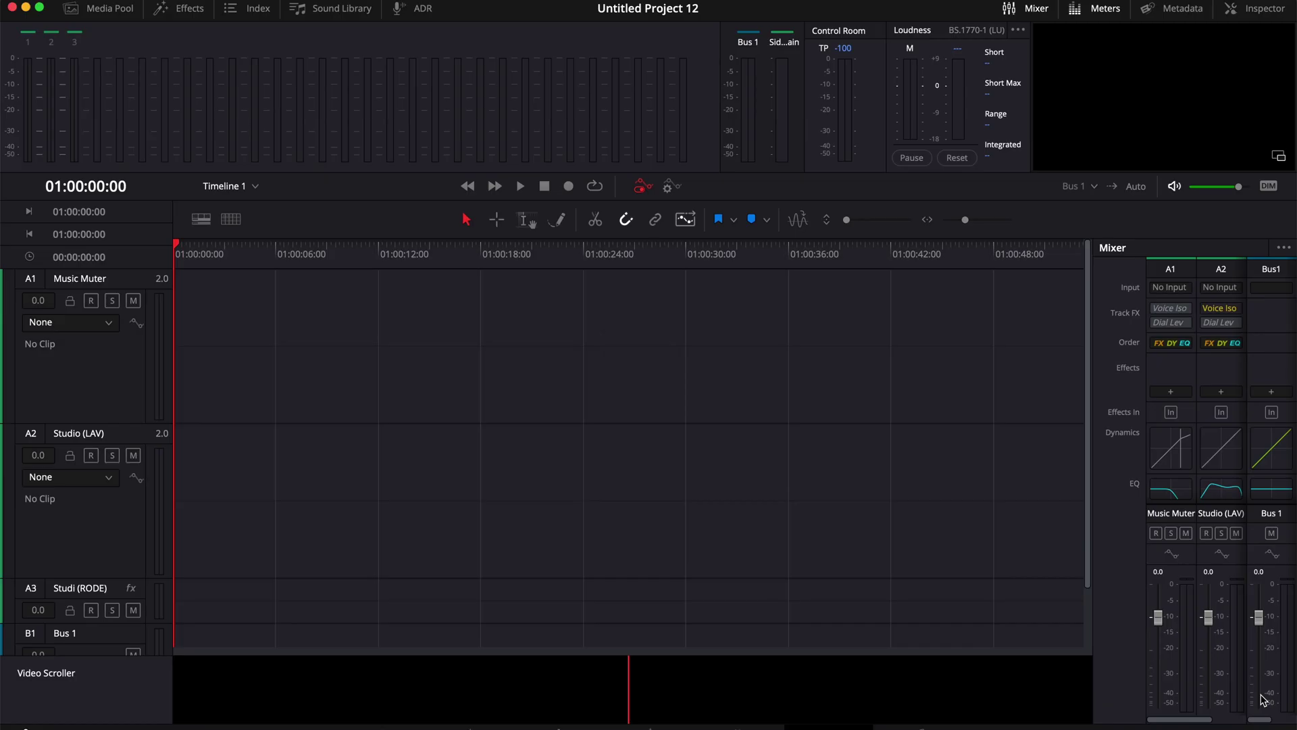
left_click(13, 8)
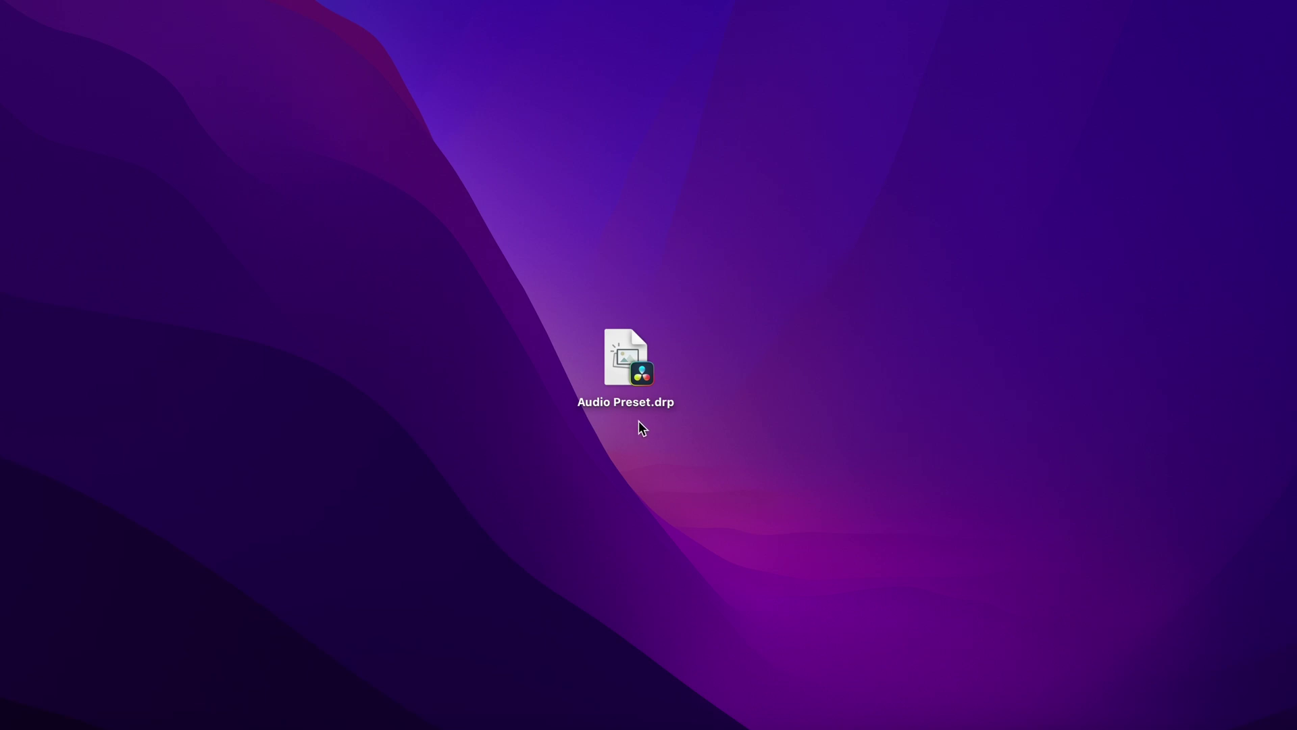
Open Audio Preset.drp from the desktop and widen the mixer to show tracks A1–A3 and both buses.
left_click(627, 359)
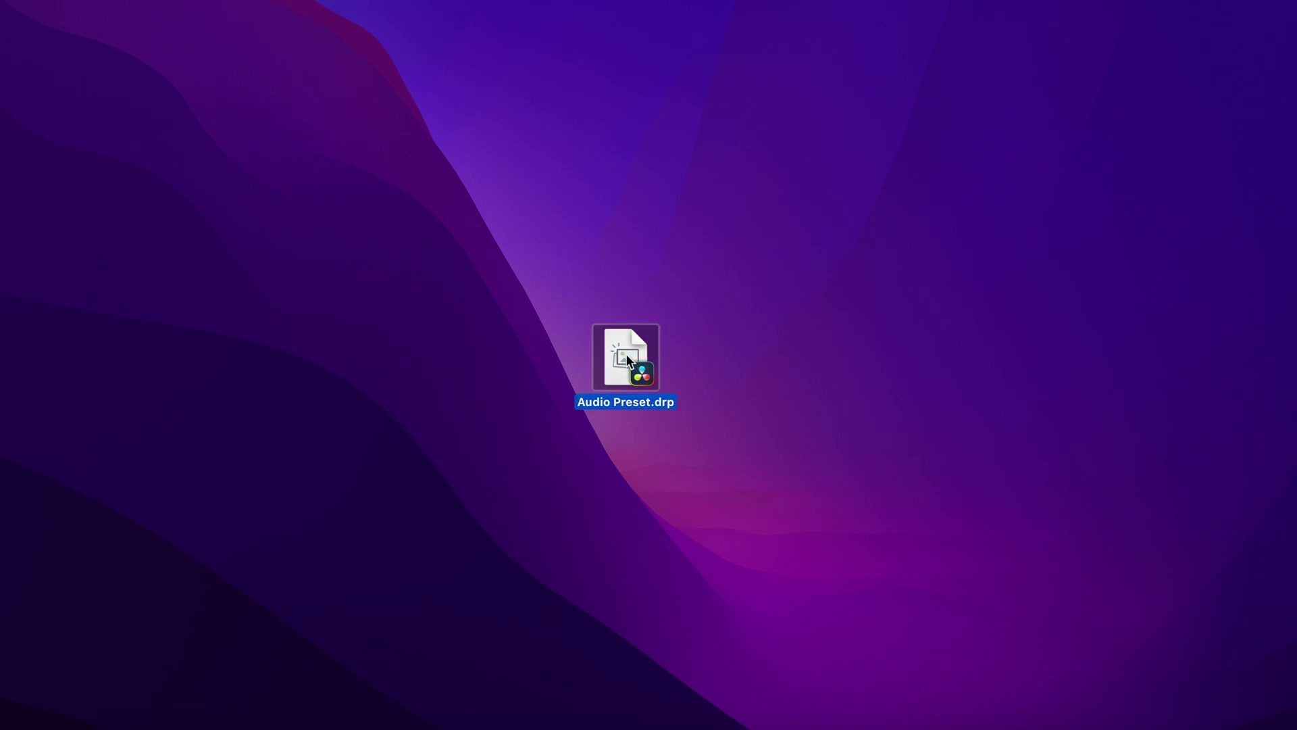
double_click(626, 354)
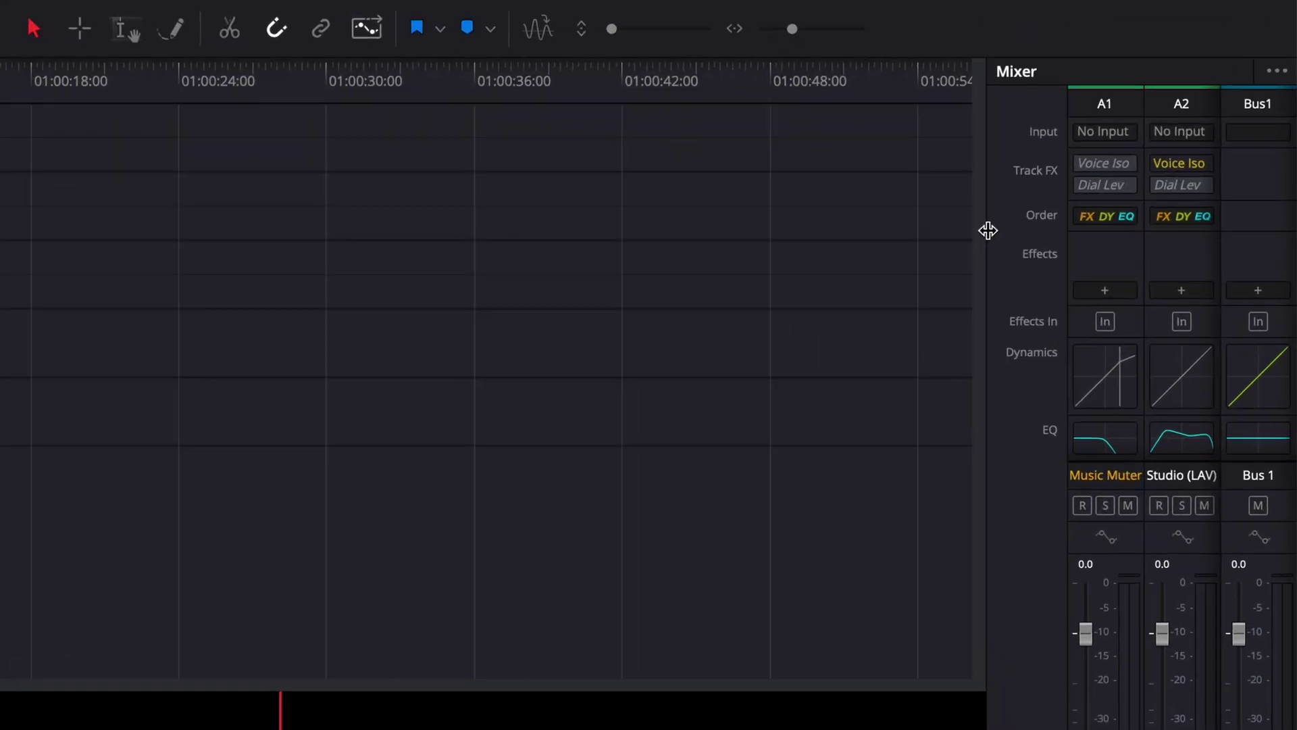
left_click_drag(988, 230, 759, 241)
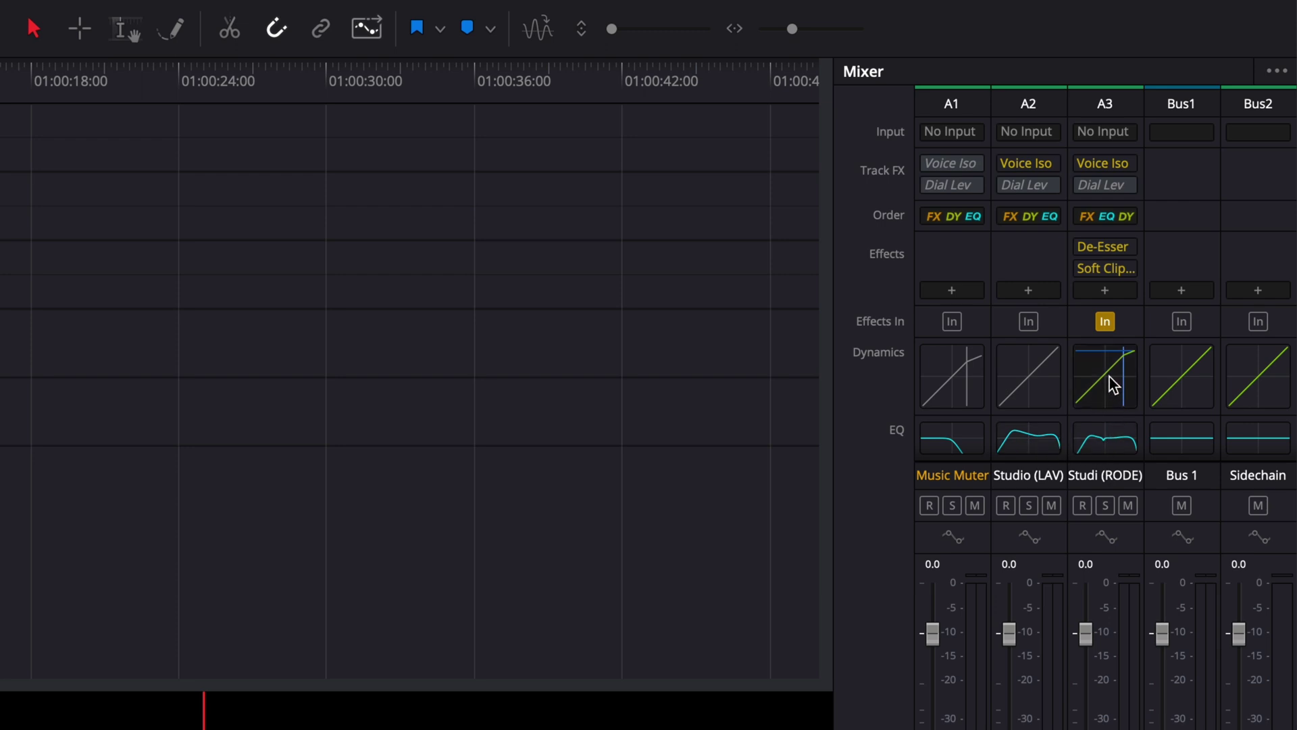
mouse_move(1039, 179)
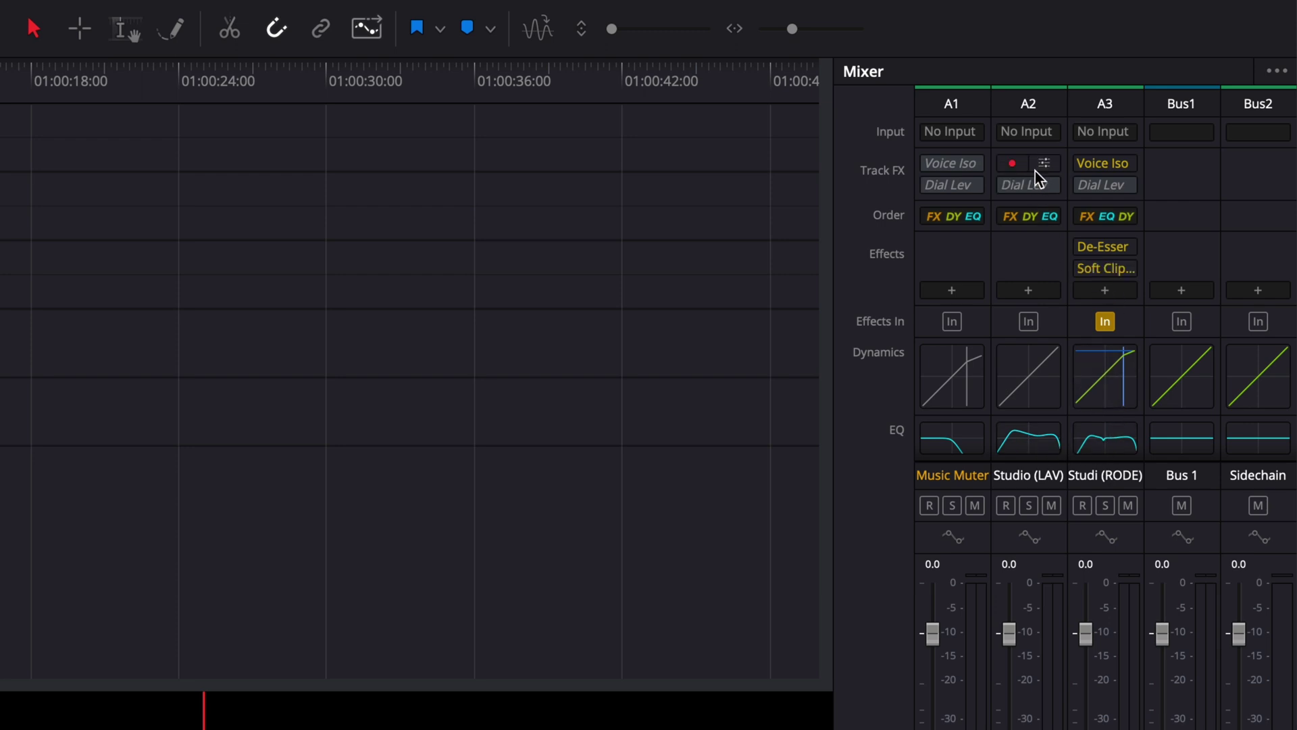
mouse_move(949, 166)
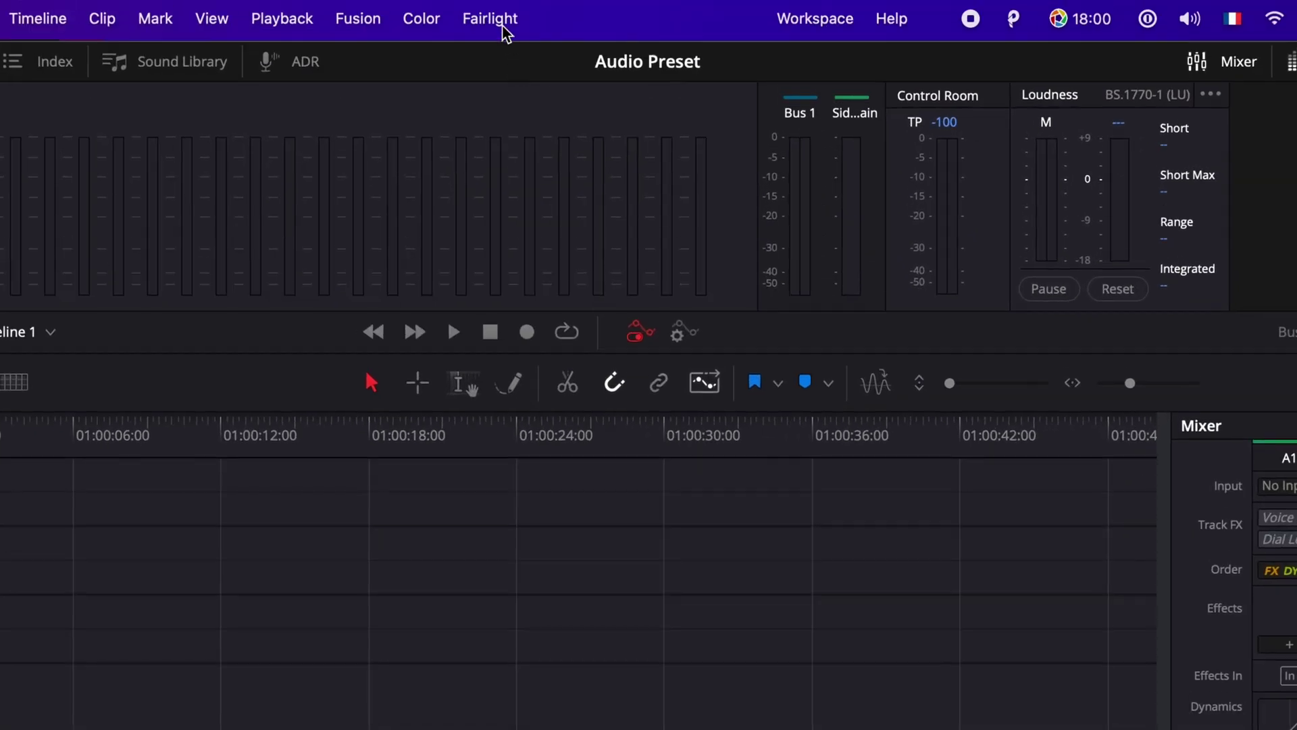
In the Presets Library, save the Music Muter track as a new preset named 'Music Muter'.
left_click(503, 27)
left_click(508, 110)
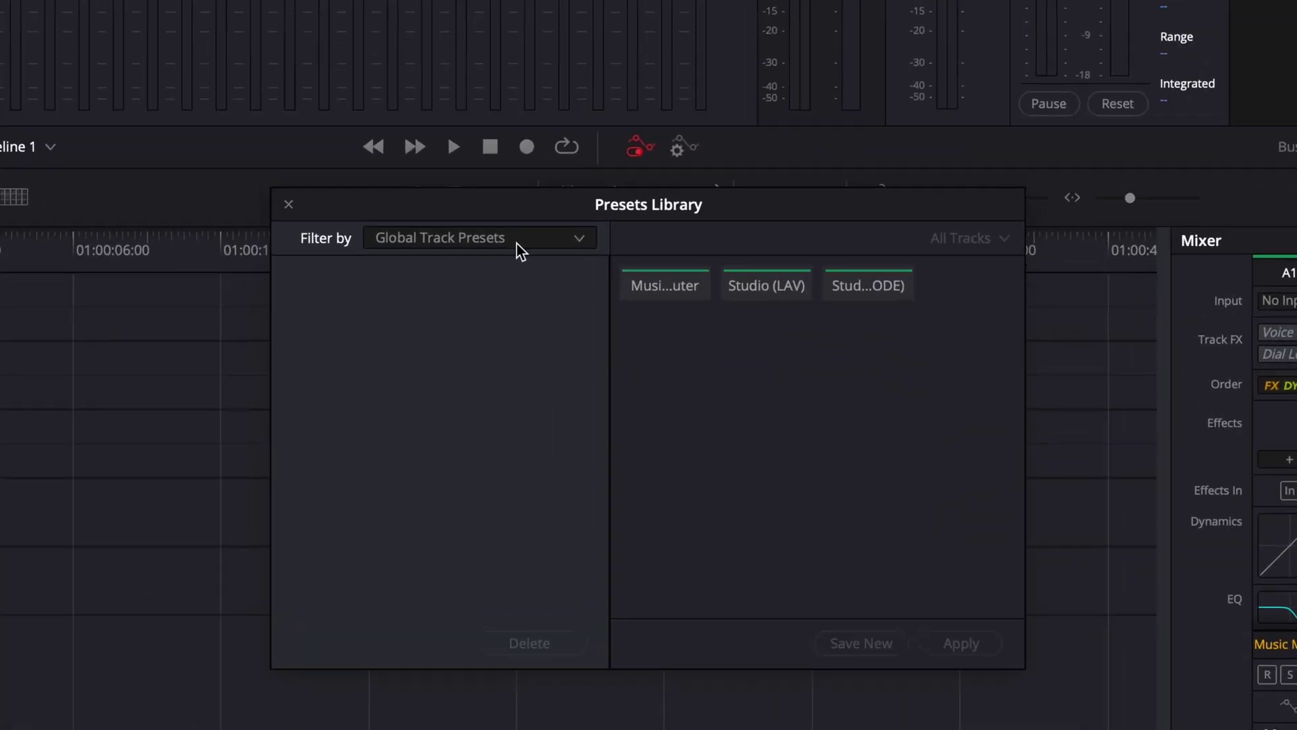
left_click(673, 286)
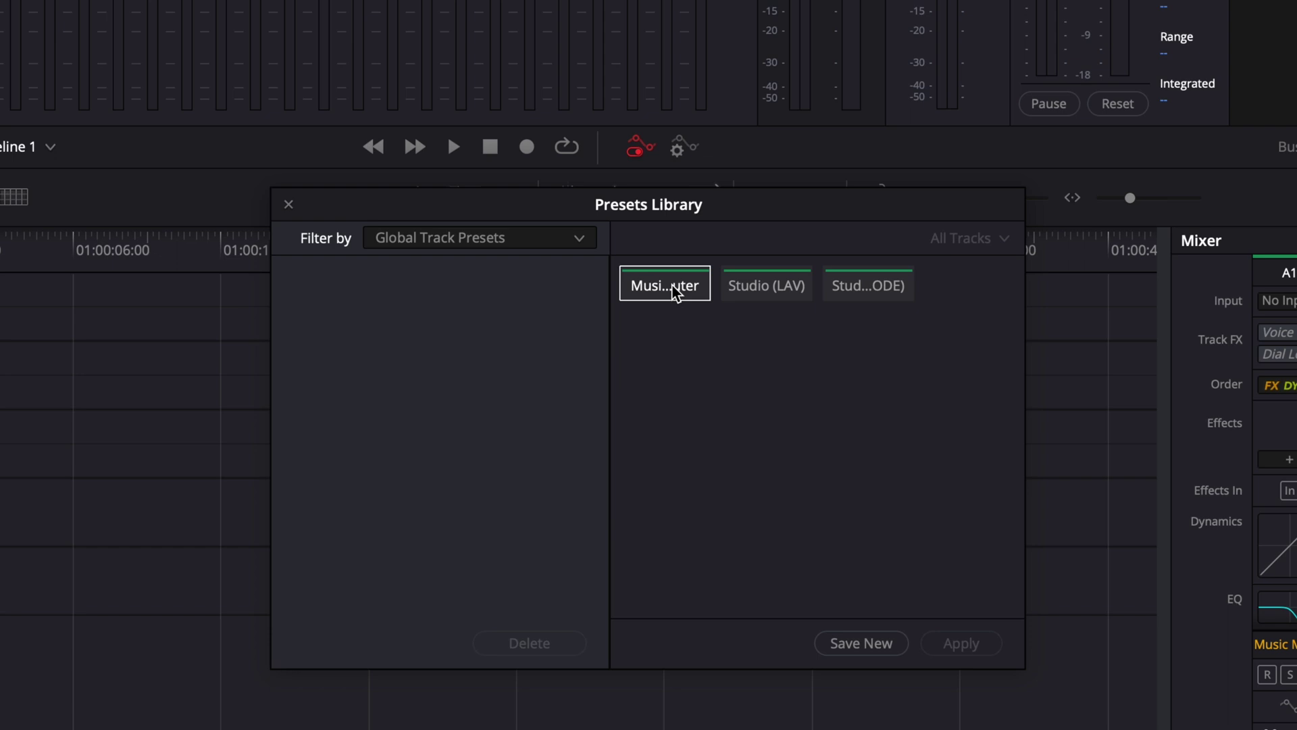
left_click(841, 644)
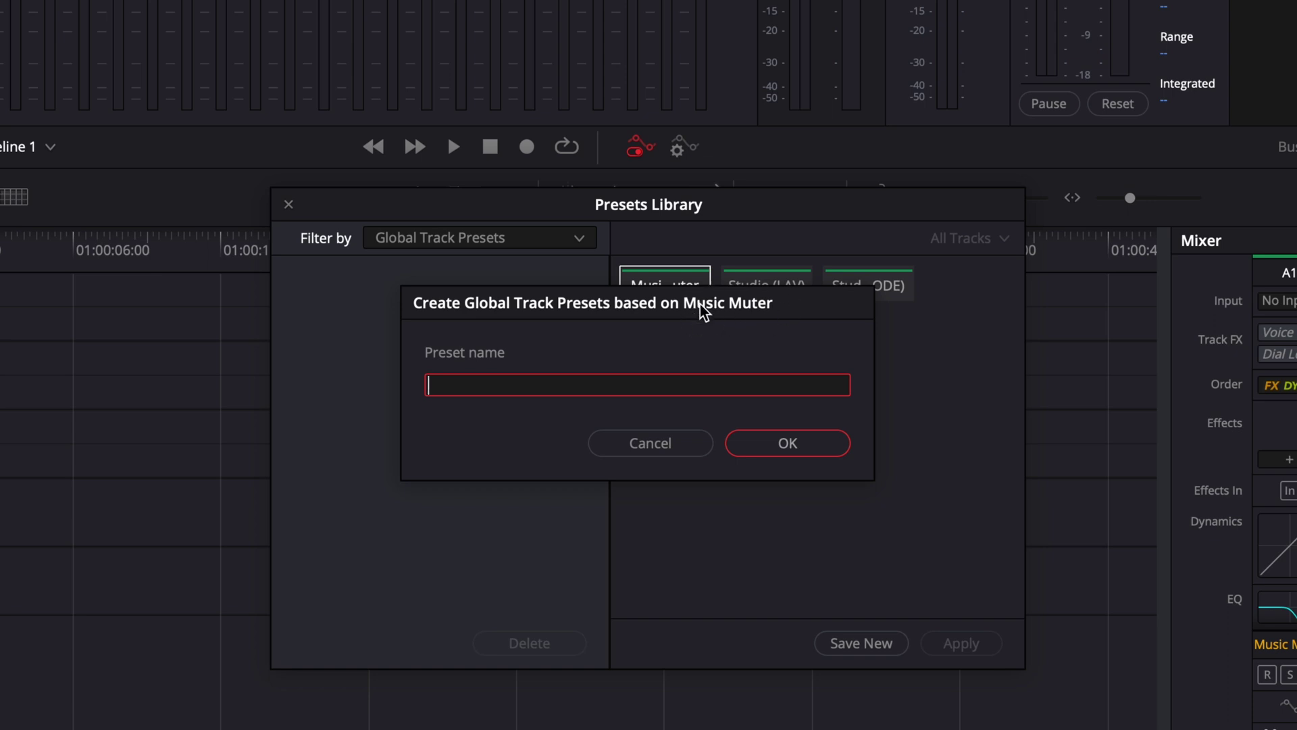
type("Music Muter")
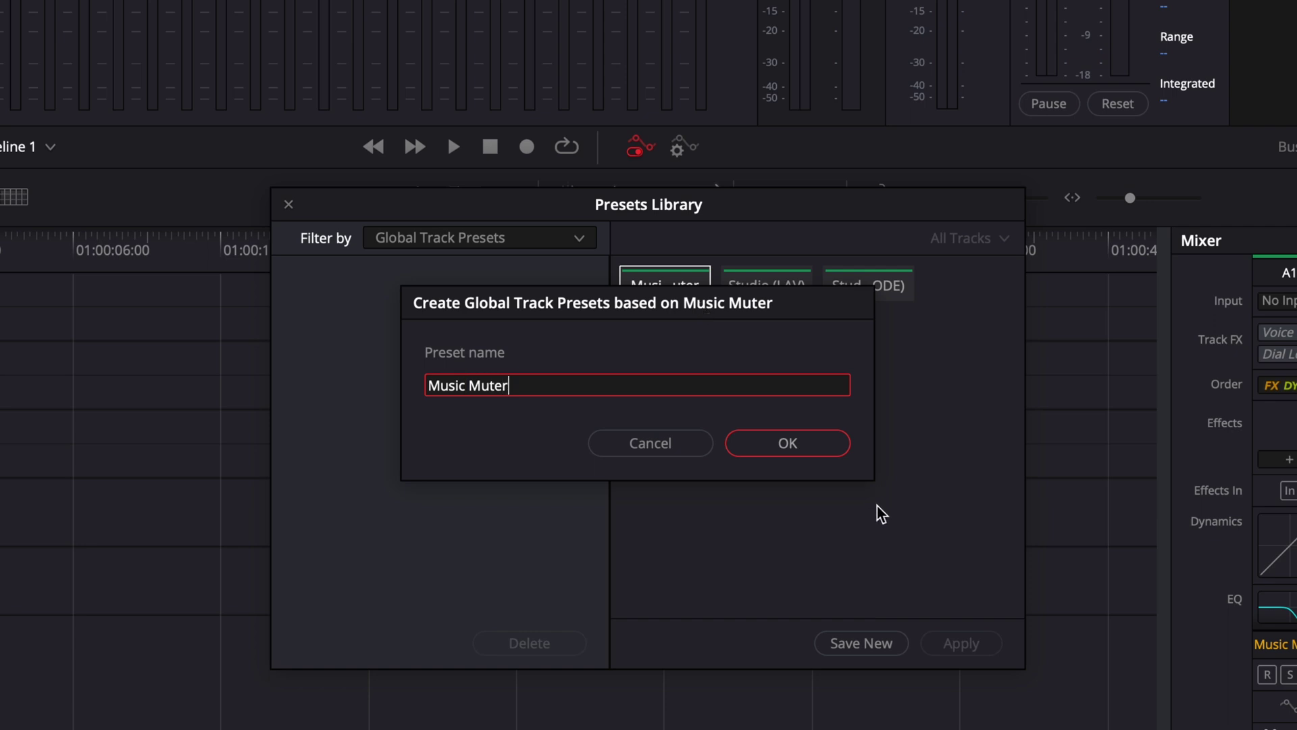
left_click(811, 443)
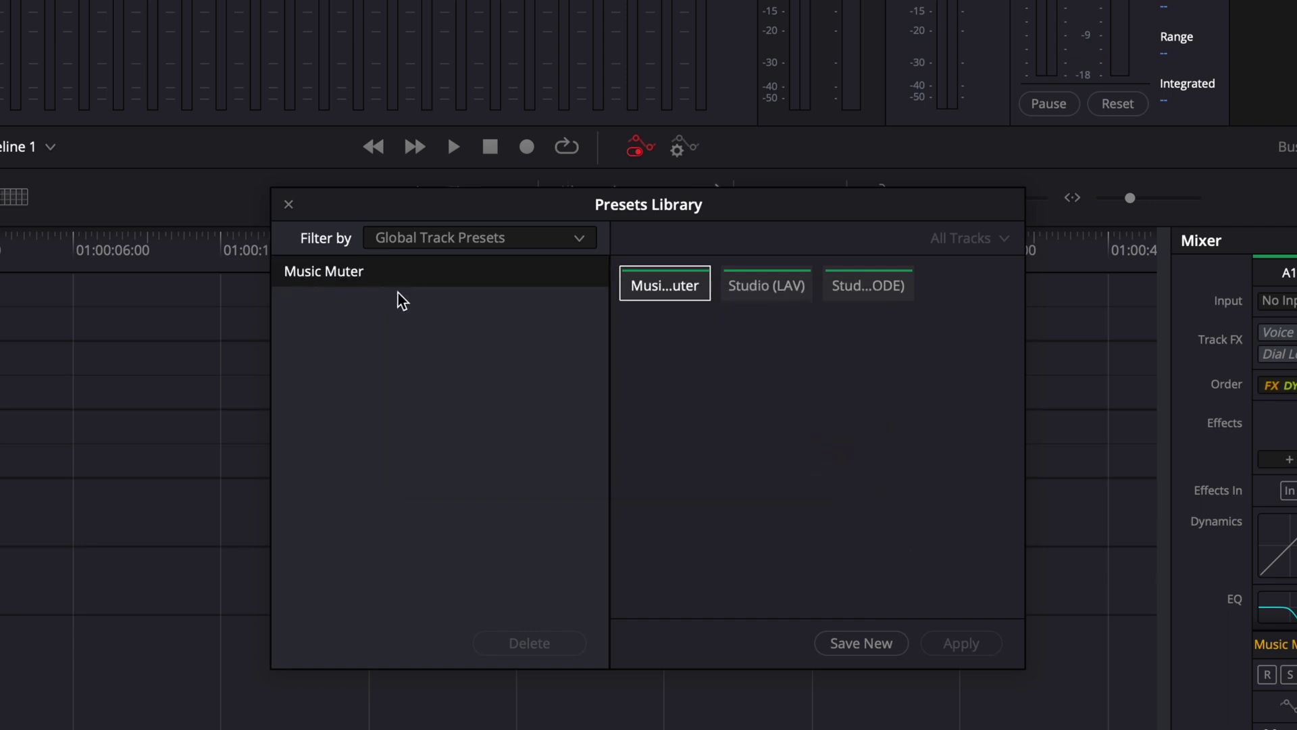
left_click(773, 291)
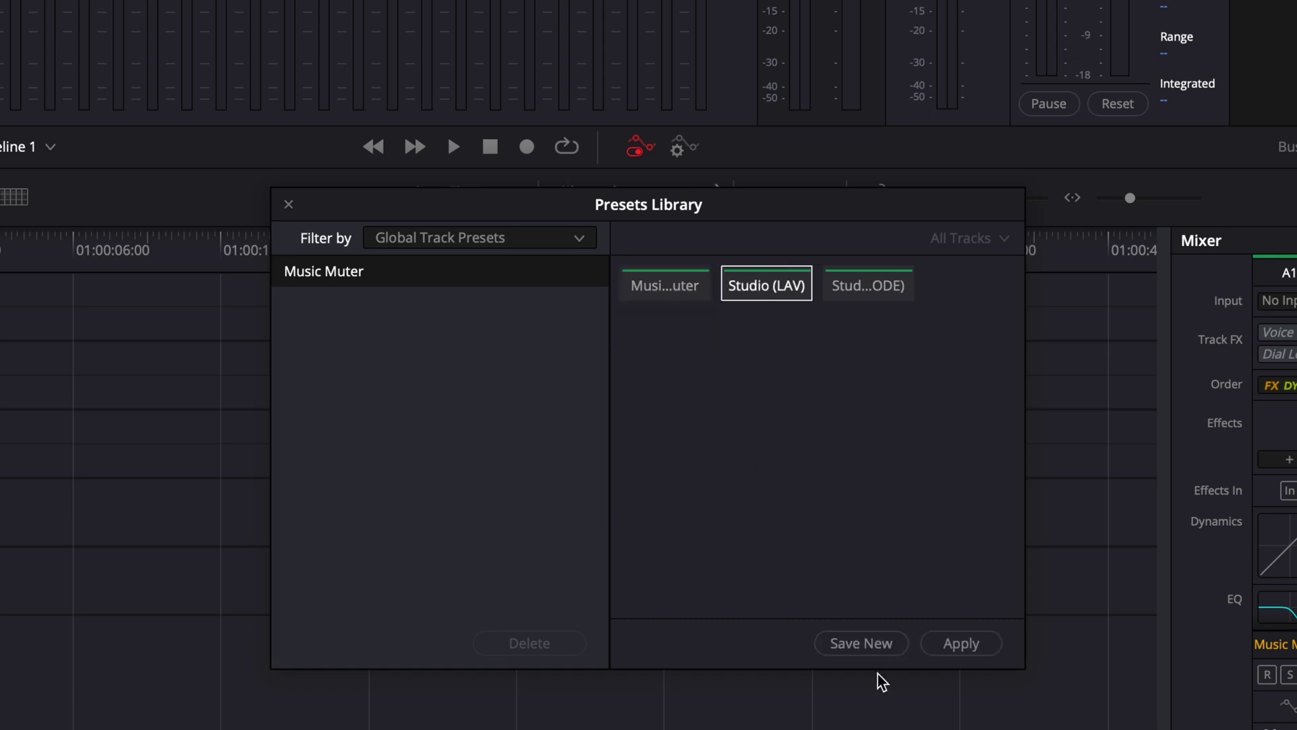
Save a new Studio (LAV) preset named 'Studio (LAV)' with the creator's name appended.
left_click(865, 646)
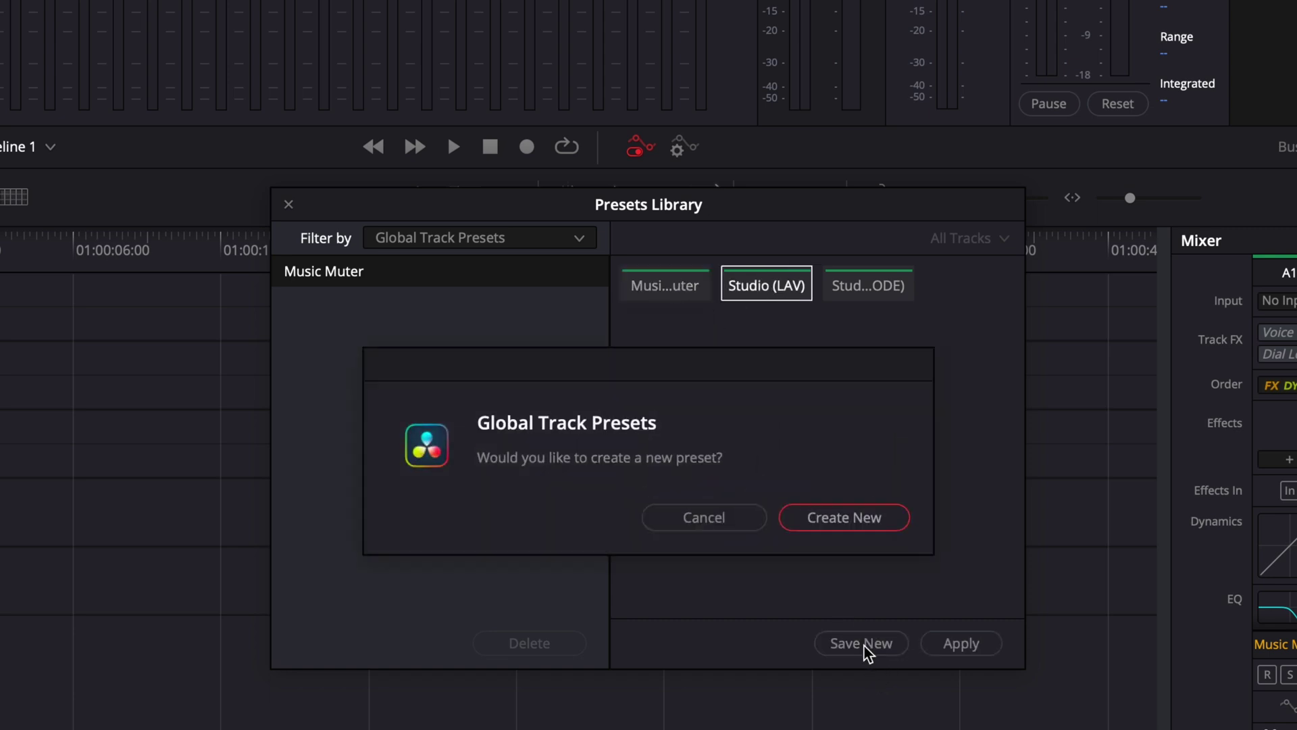
left_click(854, 531)
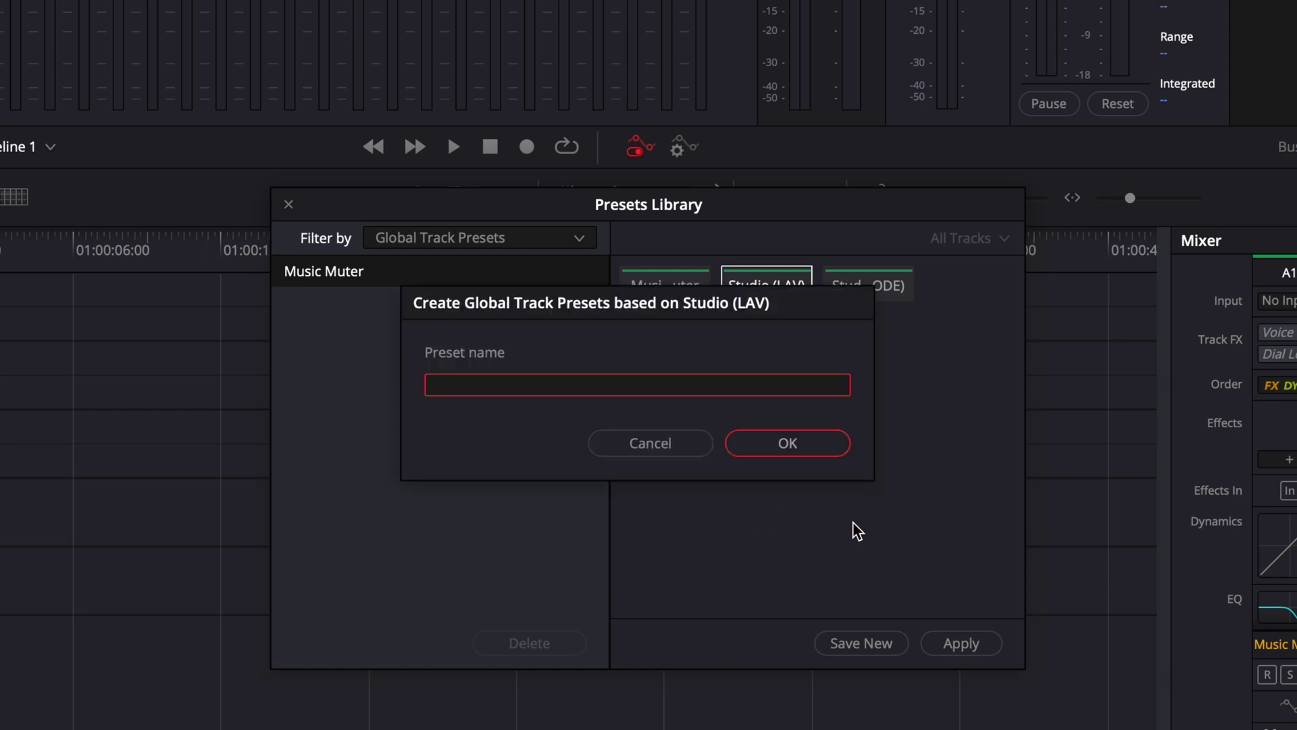
type("Studio (LAV) - Jeremy")
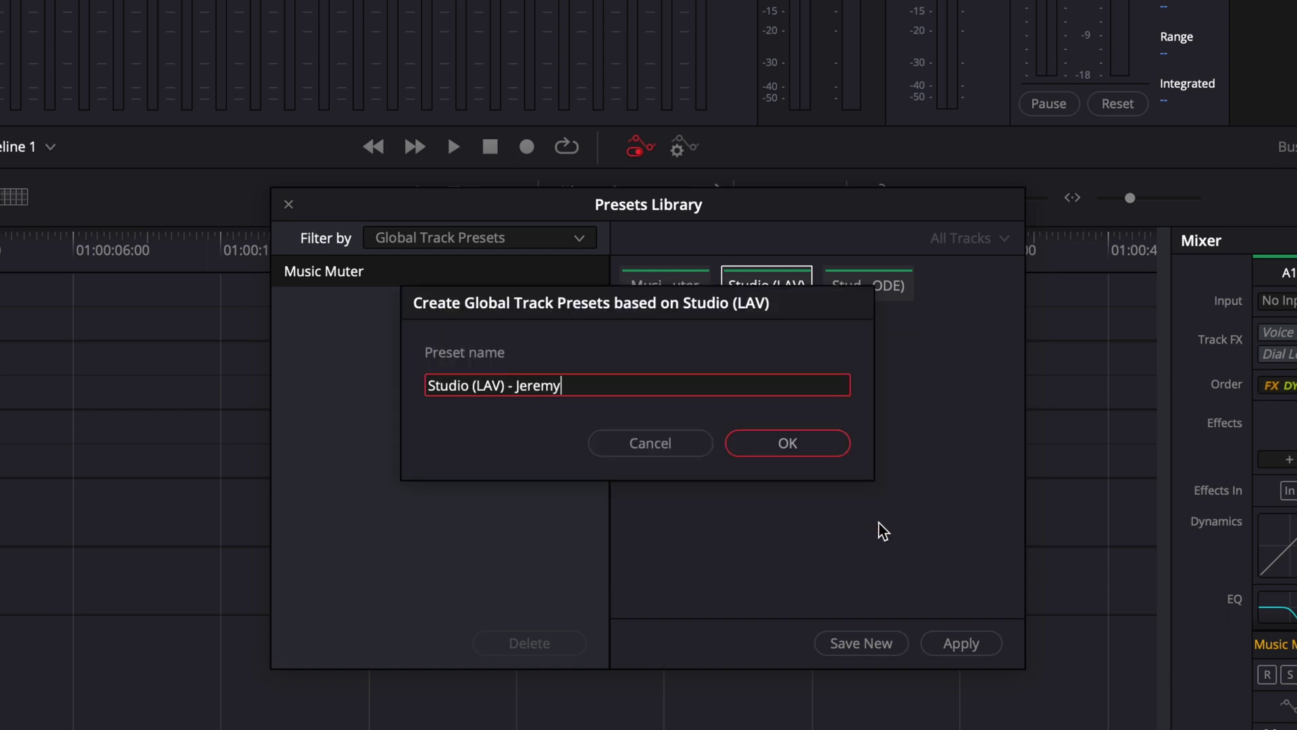
left_click(788, 444)
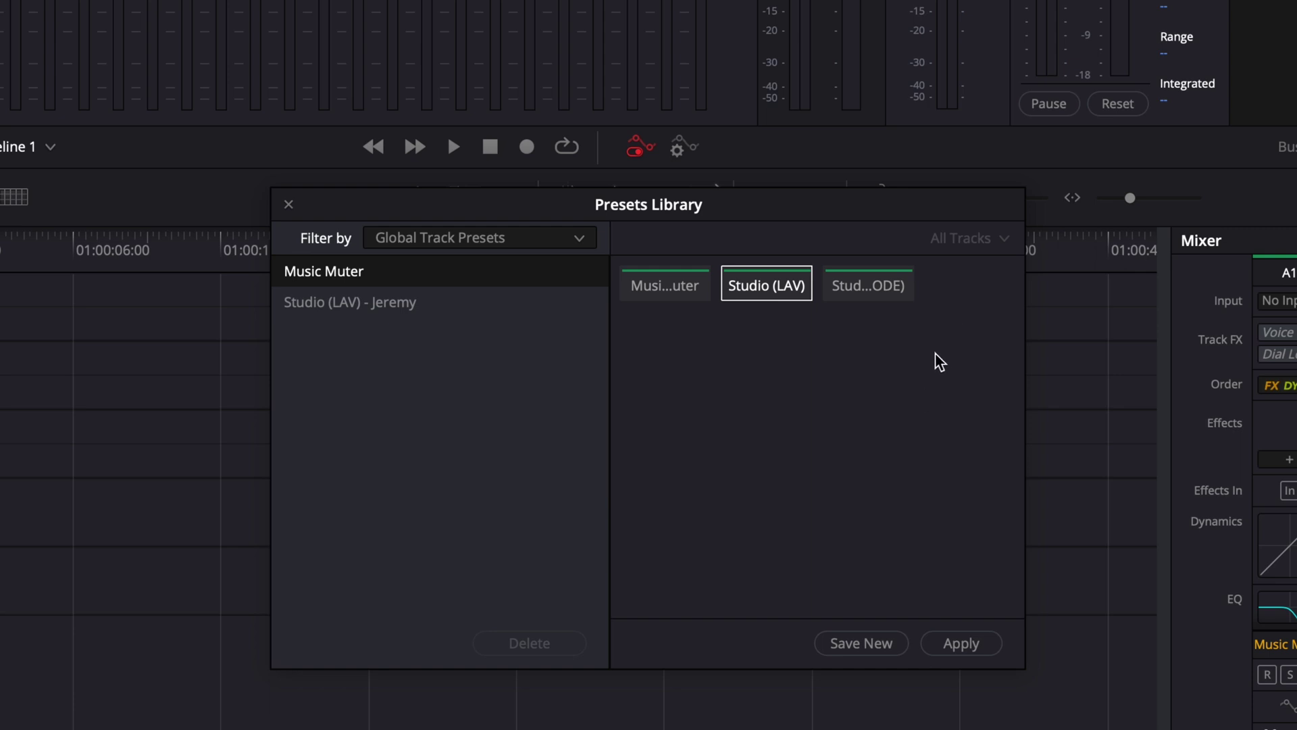
Save a new Studio (RODE) preset with the creator's name appended.
left_click(858, 287)
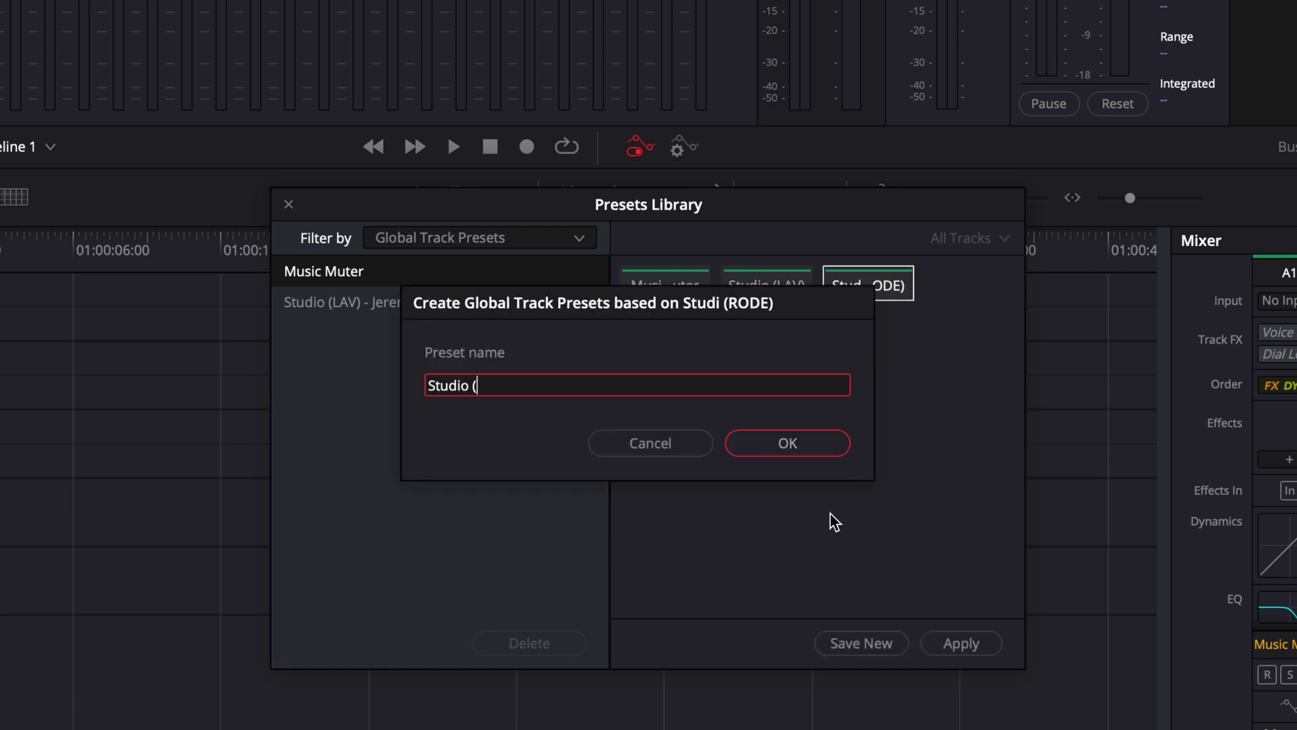
type("RODE) - Jeremy")
left_click(805, 449)
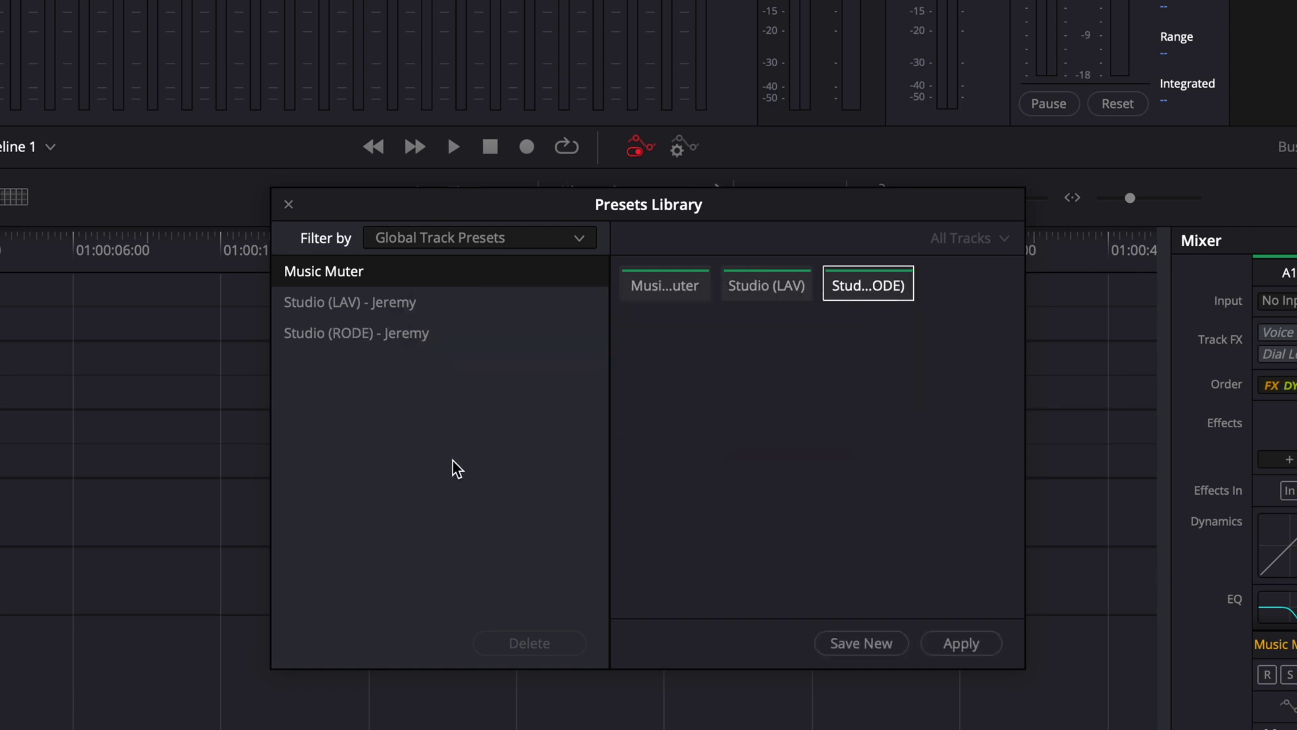